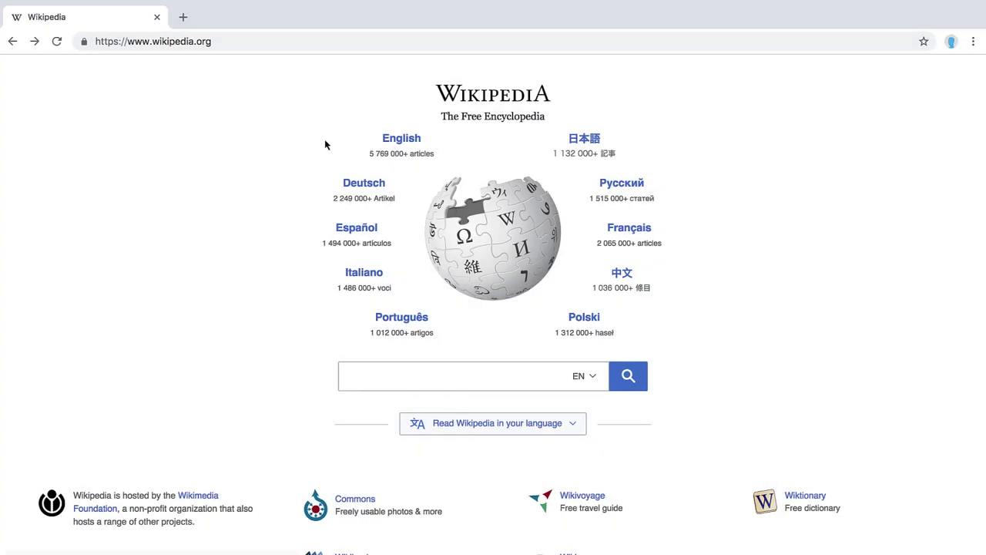
Step: Walk through the Wikipedia site by opening the English edition and its log-in page
{"action": "left_click", "coordinate": [398, 141]}
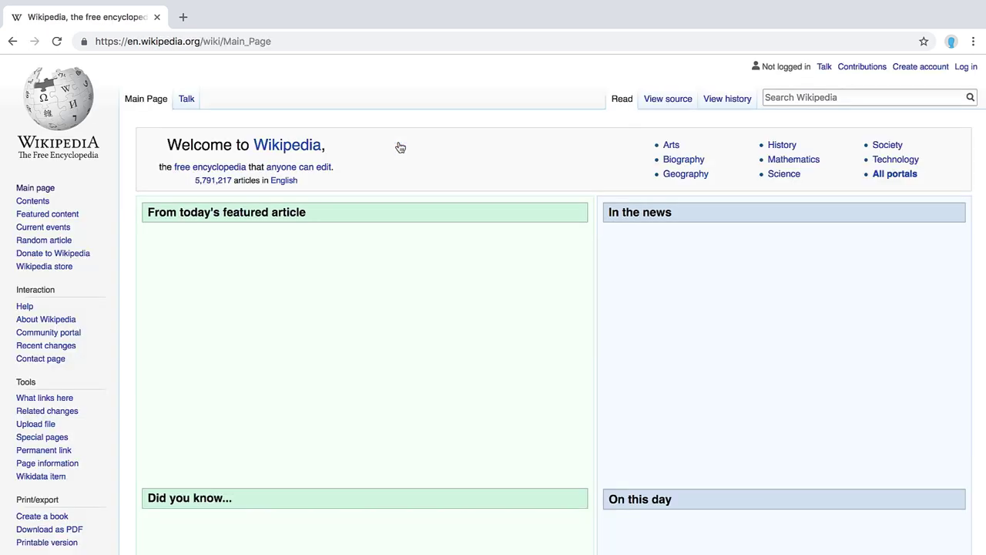
{"action": "left_click", "coordinate": [965, 68]}
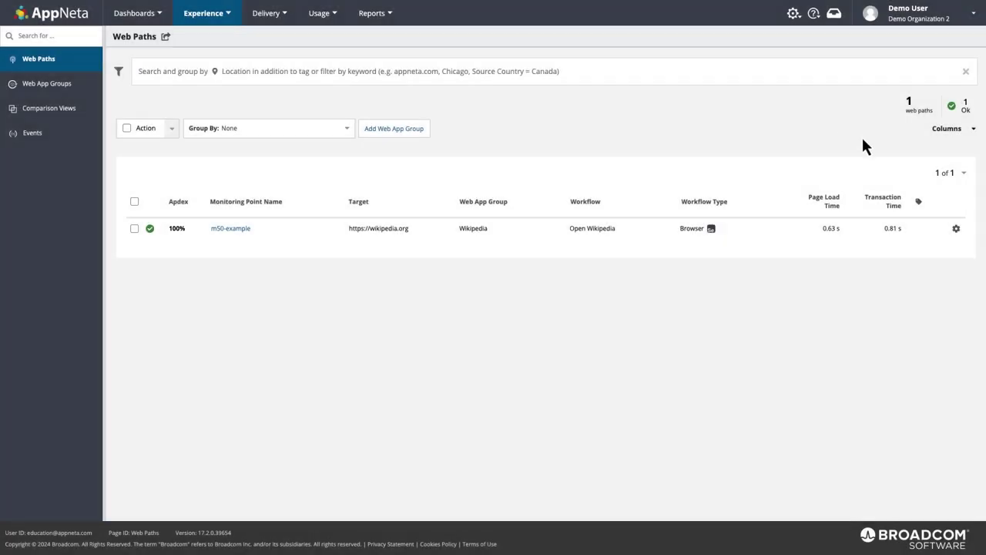
Step: In AppNeta, edit the web app of the m50-example web path and open its Open Wikipedia workflow for editing
{"action": "left_click", "coordinate": [956, 230]}
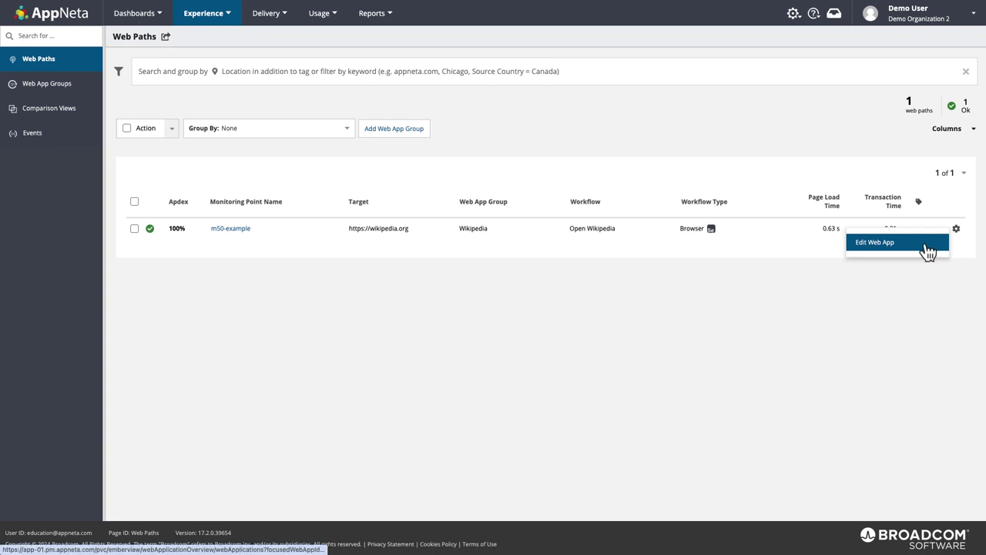
{"action": "left_click", "coordinate": [924, 244]}
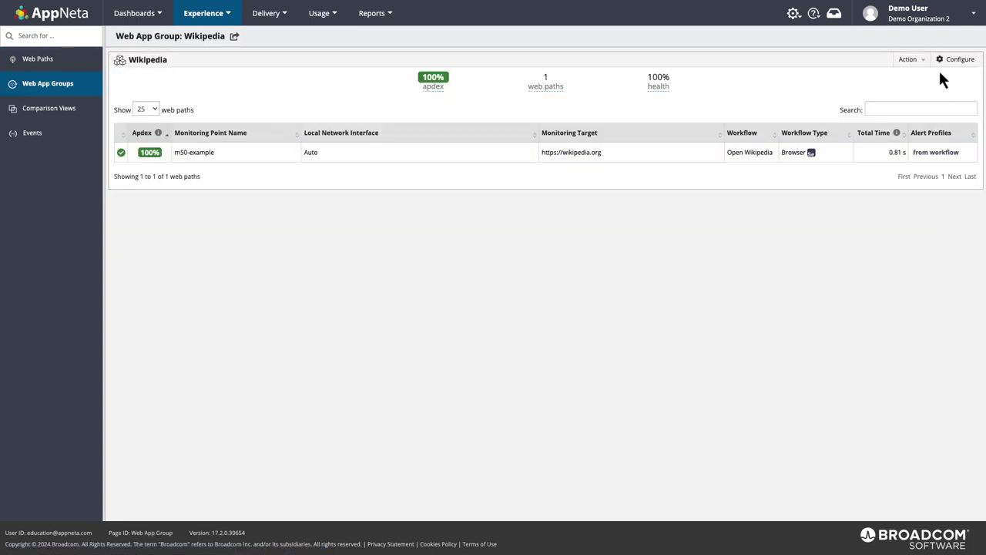
{"action": "left_click", "coordinate": [956, 60]}
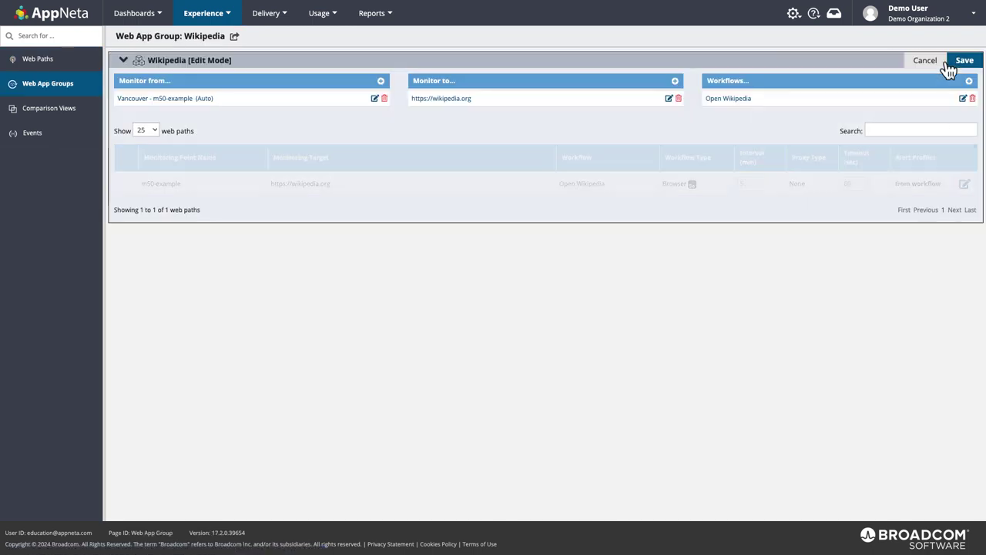
{"action": "left_click", "coordinate": [816, 102]}
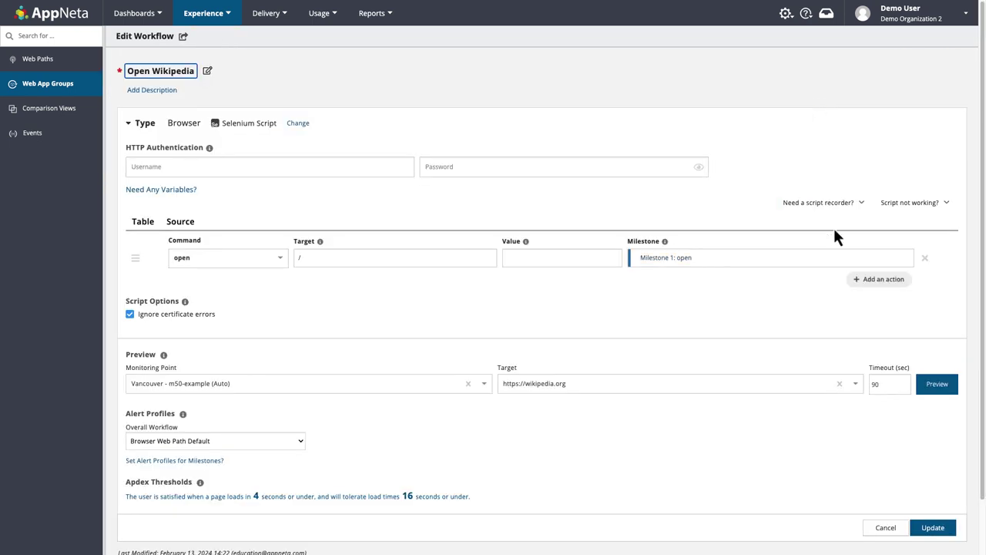
Step: Add a second action to the workflow script with the clickAndWait command
{"action": "left_click", "coordinate": [857, 284]}
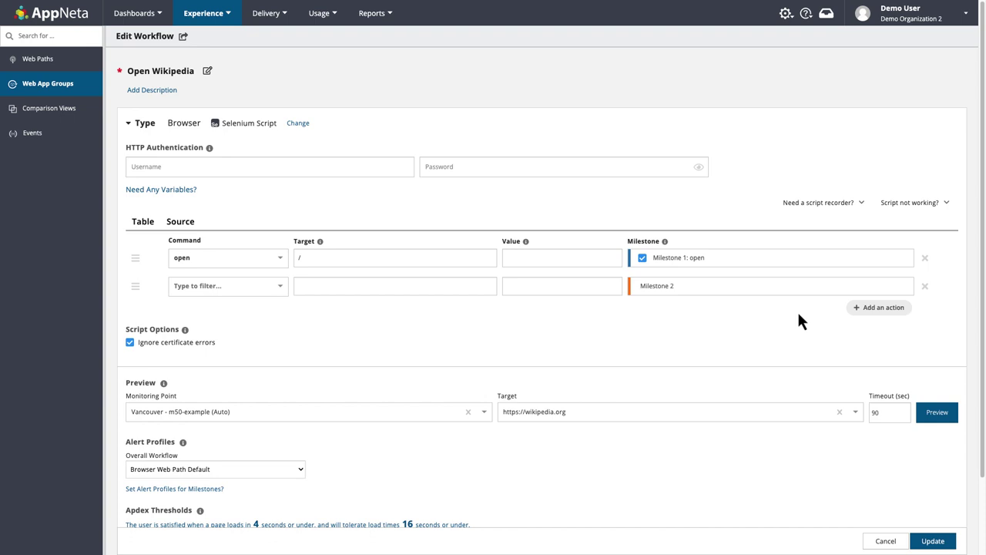
{"action": "left_click", "coordinate": [283, 287]}
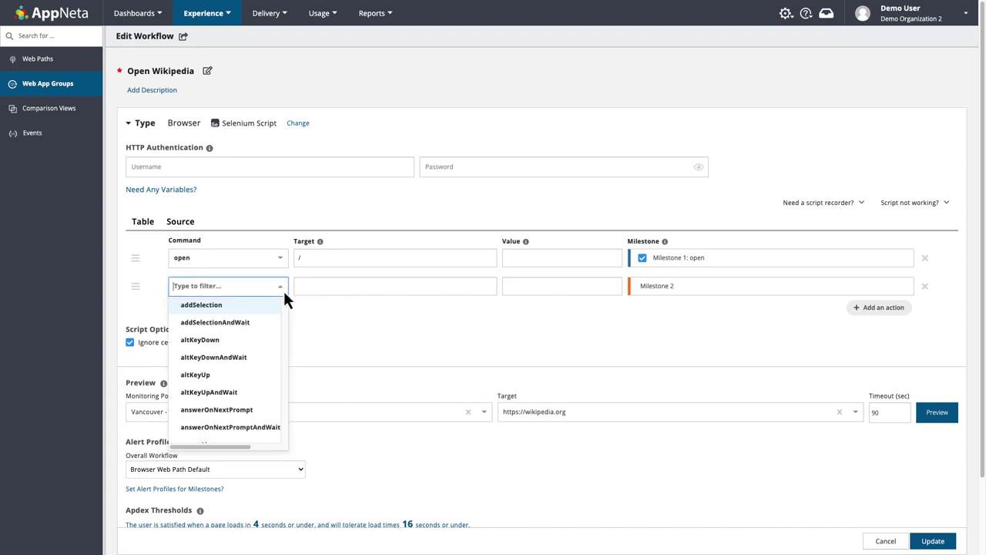
{"action": "type", "text": "click"}
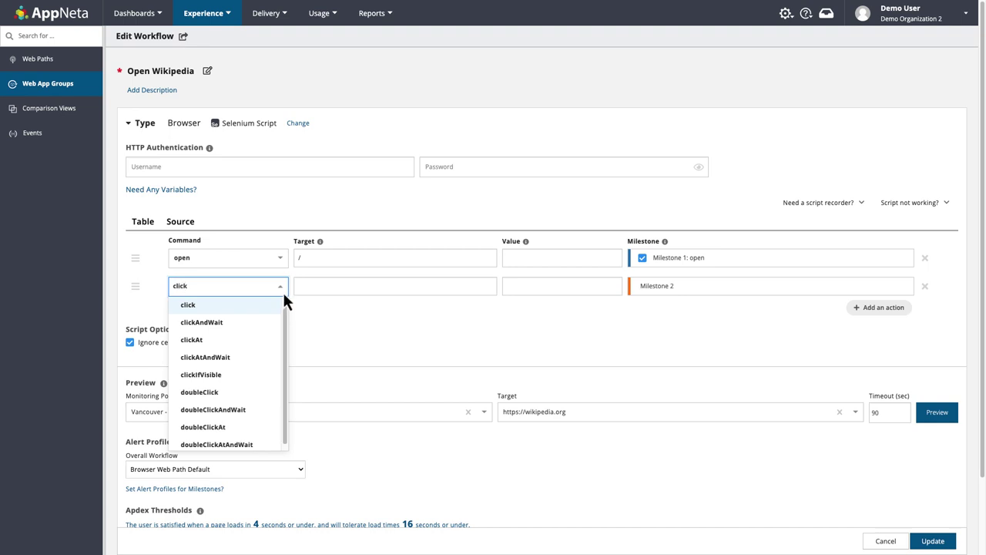
{"action": "left_click", "coordinate": [251, 325]}
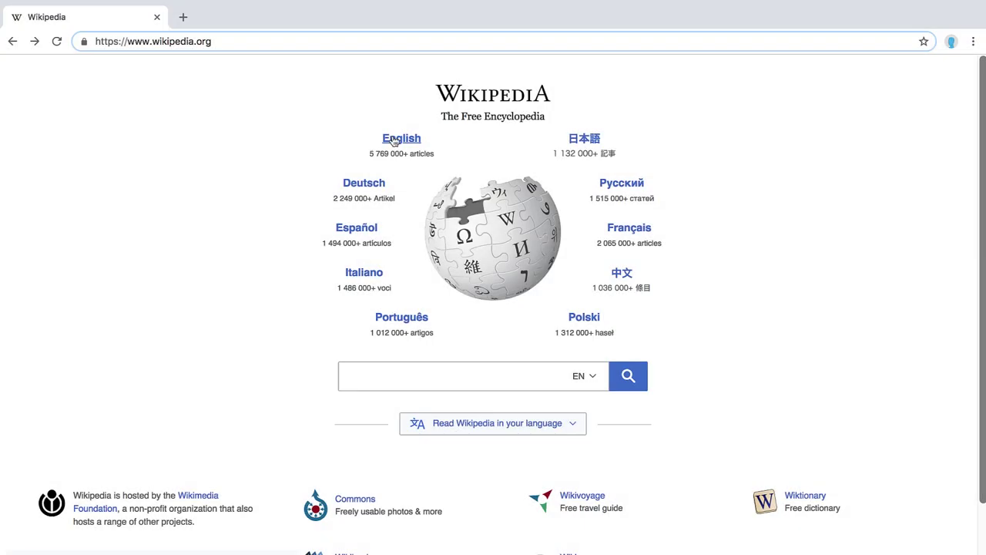
Step: Switch to the Wikipedia home page, inspect the English link and copy the id attribute of its anchor element
{"action": "right_click", "coordinate": [401, 144]}
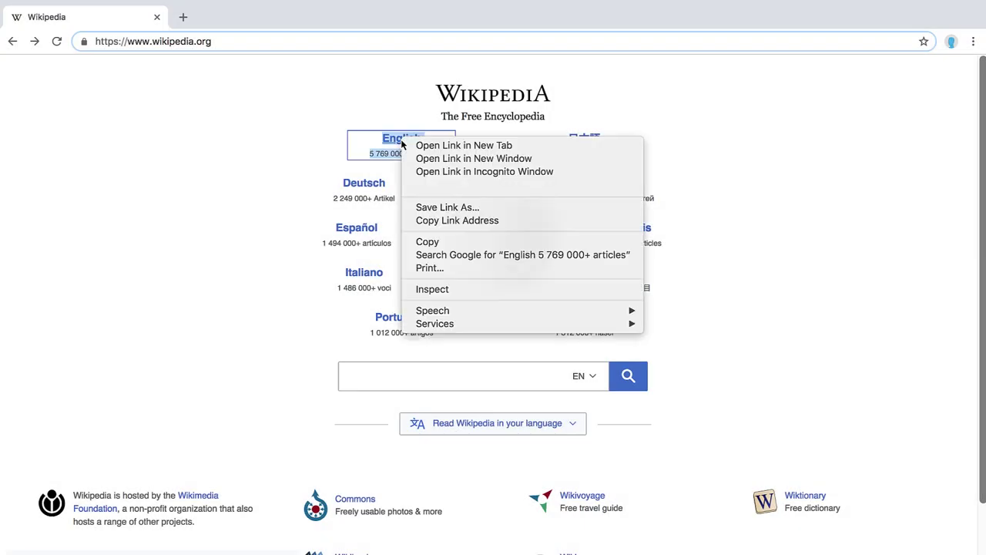
{"action": "left_click", "coordinate": [429, 289]}
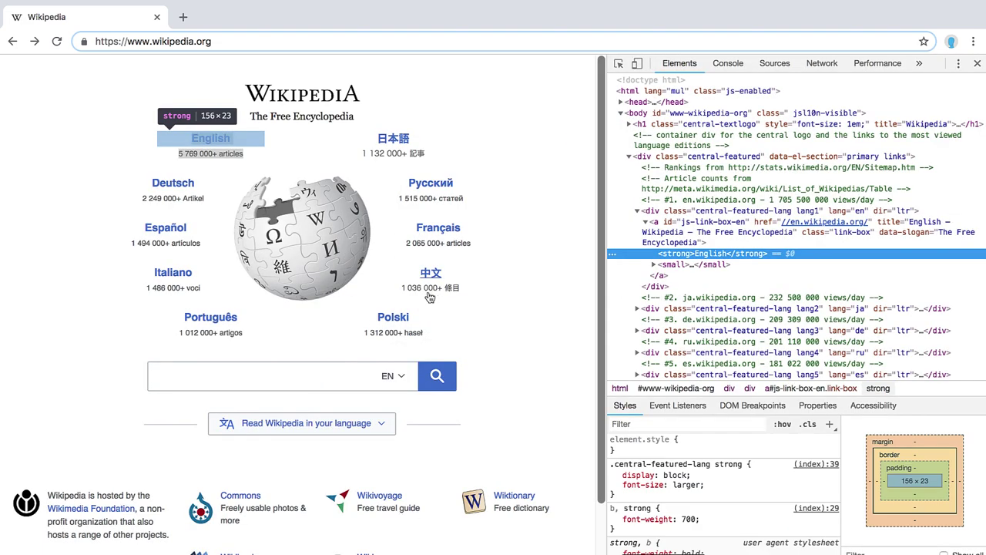
{"action": "double_click", "coordinate": [676, 224]}
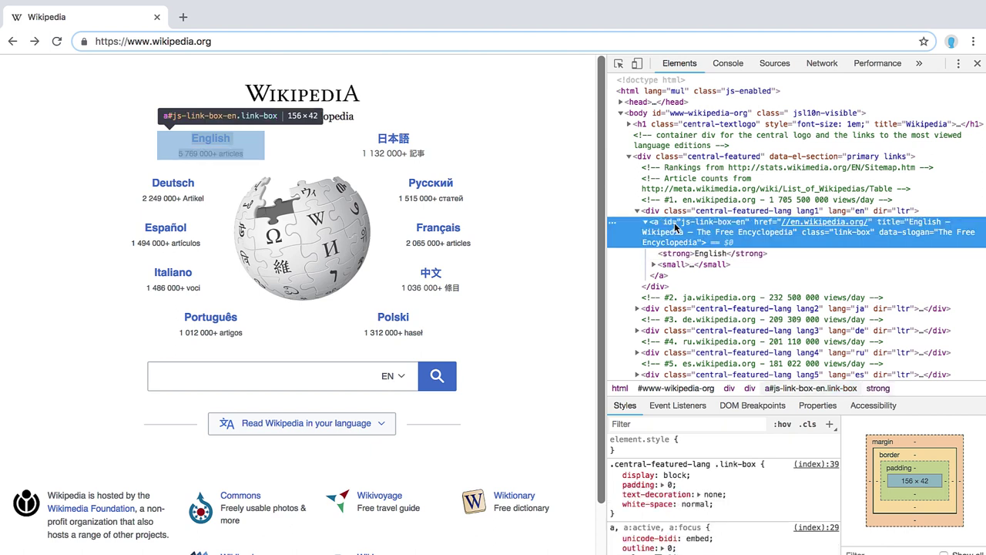
{"action": "right_click", "coordinate": [675, 224]}
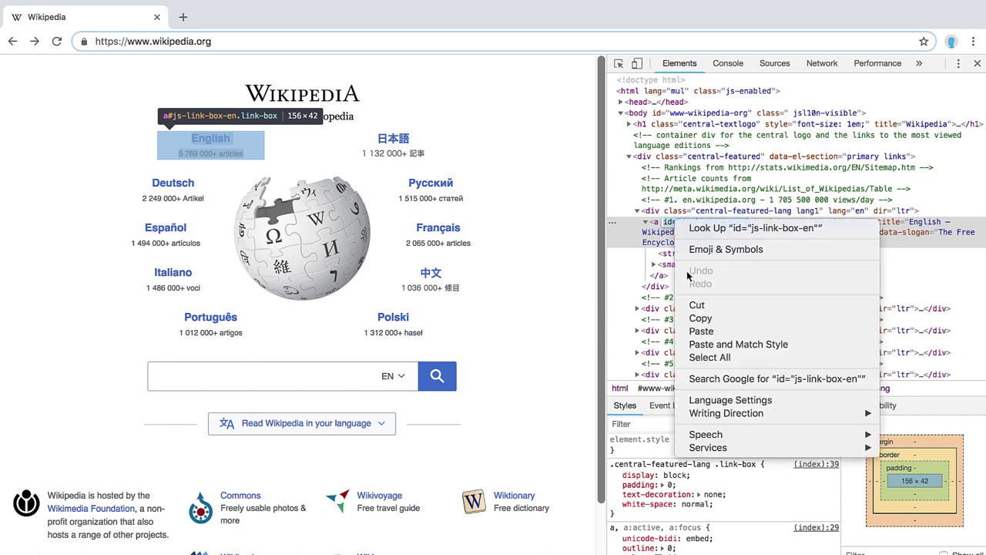
{"action": "left_click", "coordinate": [700, 318]}
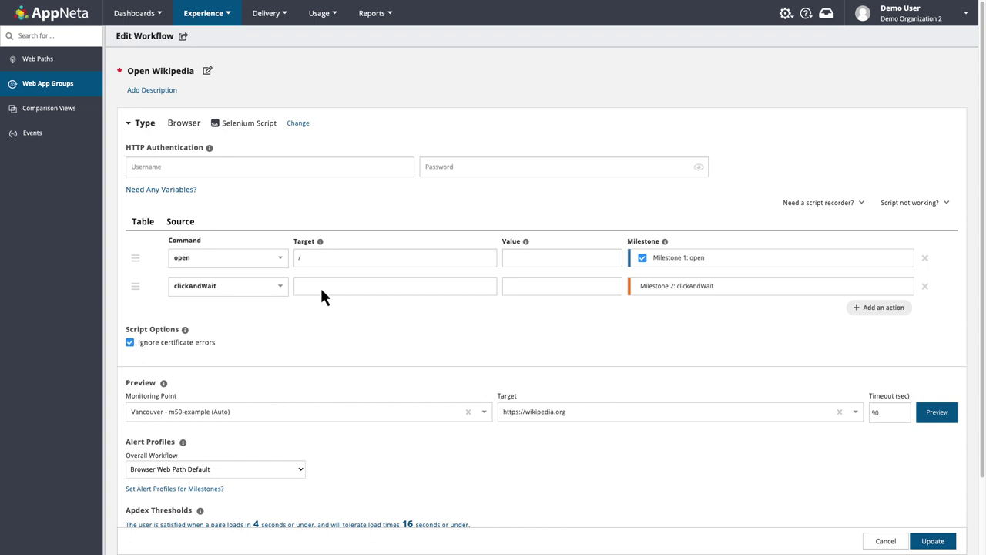
Step: Back in AppNeta, set the second action's target to id="js-link-box-en" and name its milestone Select English
{"action": "left_click", "coordinate": [320, 286]}
{"action": "key", "text": "ctrl+v"}
{"action": "left_click", "coordinate": [683, 297]}
{"action": "left_click_drag", "start_coordinate": [678, 286], "coordinate": [729, 285]}
{"action": "type", "text": "Se"}
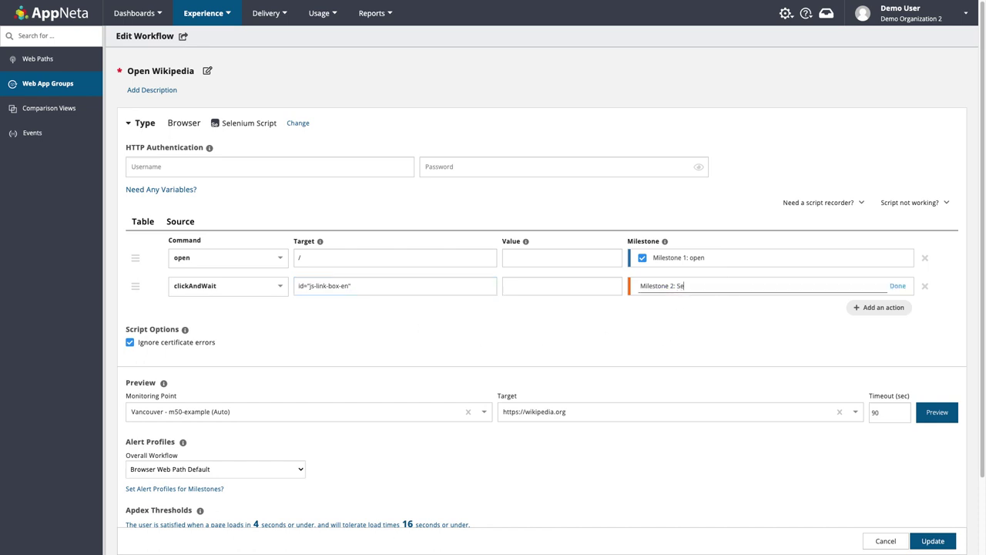
{"action": "type", "text": "lect English"}
{"action": "key", "text": "Return"}
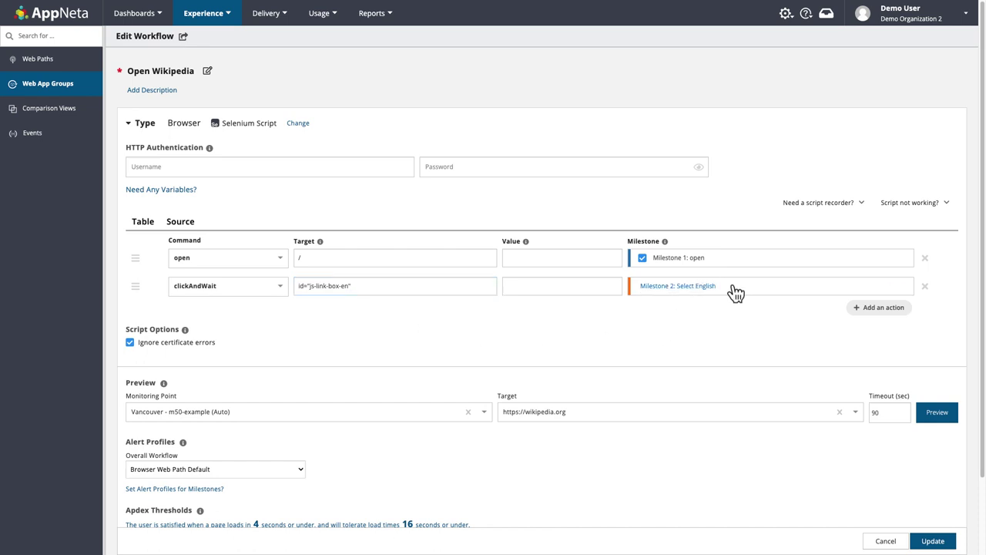
Step: Set the preview timeout to 20 seconds and run a preview of the script, checking its result message
{"action": "double_click", "coordinate": [875, 413]}
{"action": "type", "text": "20"}
{"action": "left_click", "coordinate": [938, 416]}
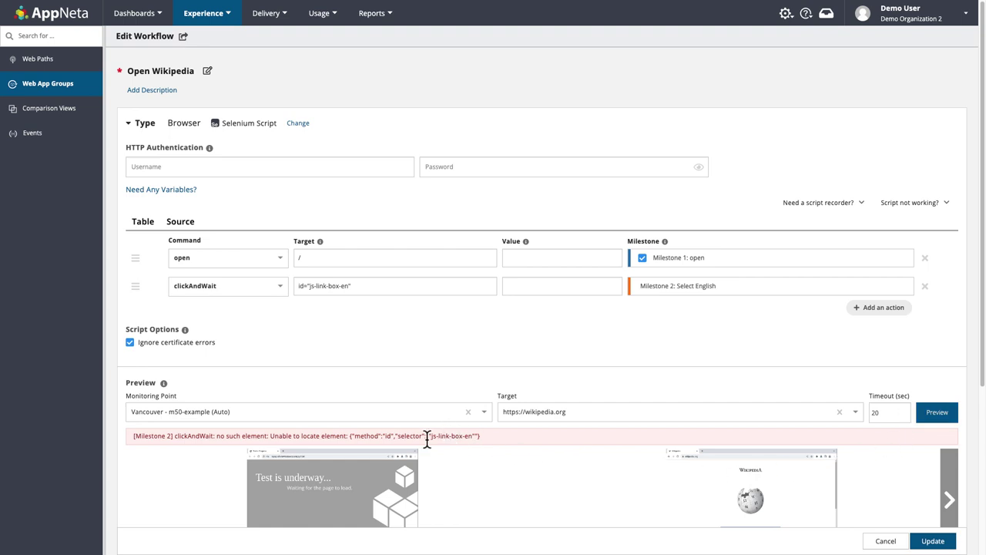
{"action": "left_click_drag", "start_coordinate": [429, 438], "coordinate": [492, 454]}
Step: Remove the quotation marks from the second action's target so it reads id=js-link-box-en
{"action": "left_click", "coordinate": [381, 285]}
{"action": "key", "text": "BackSpace"}
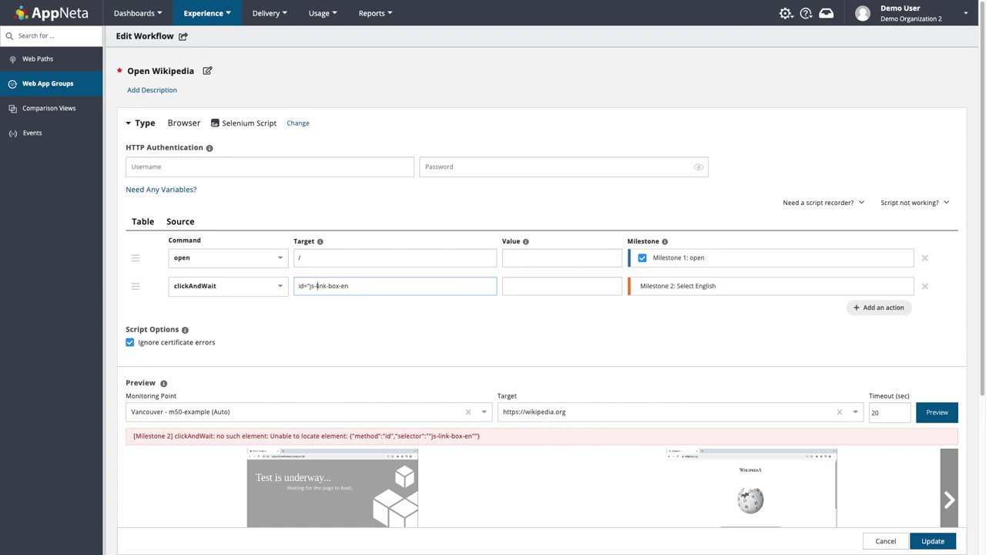
{"action": "key", "text": "Left"}
{"action": "key", "text": "Left"}
{"action": "key", "text": "Left"}
{"action": "key", "text": "BackSpace"}
{"action": "key", "text": "Tab"}
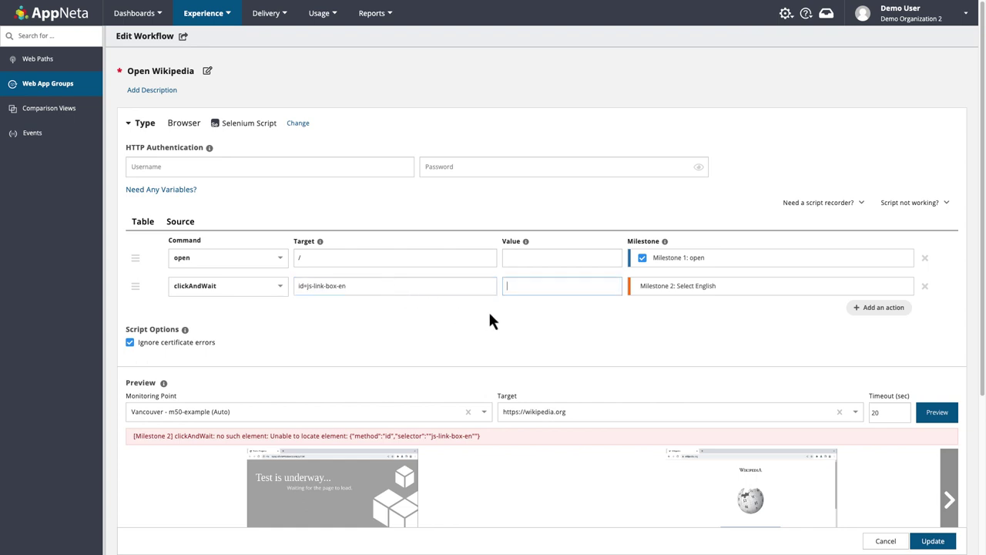
Step: Rerun the script preview and go through its screenshots up to the last one
{"action": "left_click", "coordinate": [925, 416]}
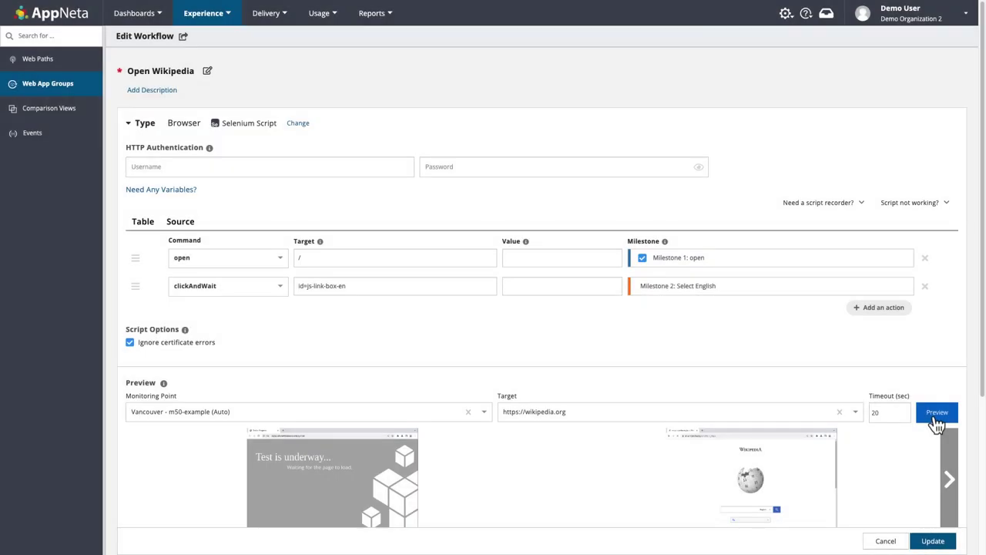
{"action": "scroll", "coordinate": [922, 445], "scroll_direction": "down", "scroll_amount": 1}
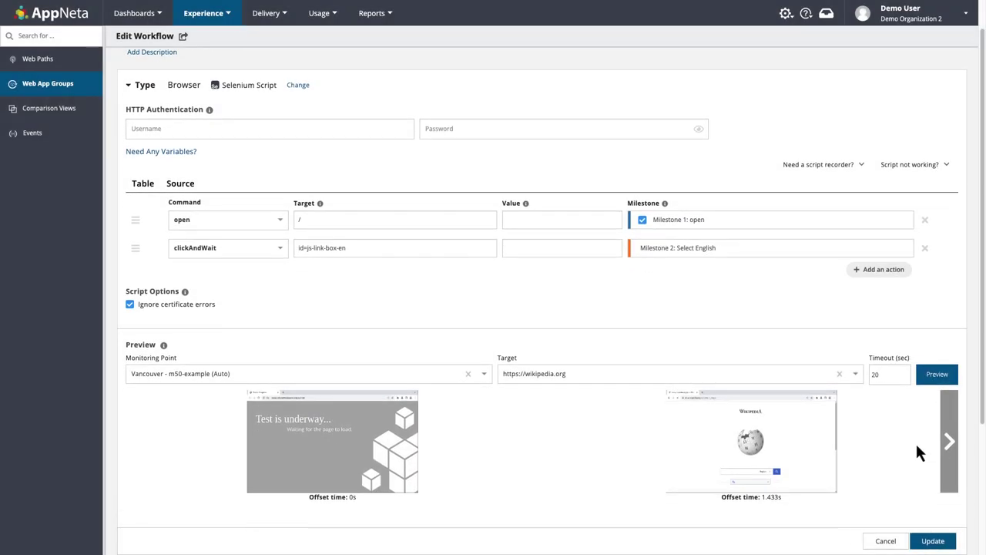
{"action": "scroll", "coordinate": [917, 447], "scroll_direction": "down", "scroll_amount": 3}
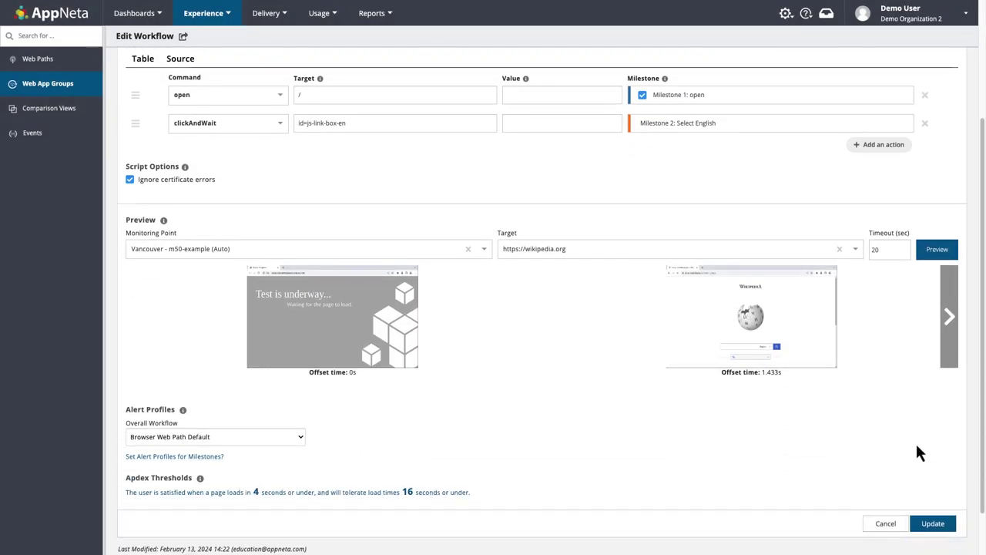
{"action": "left_click", "coordinate": [952, 351]}
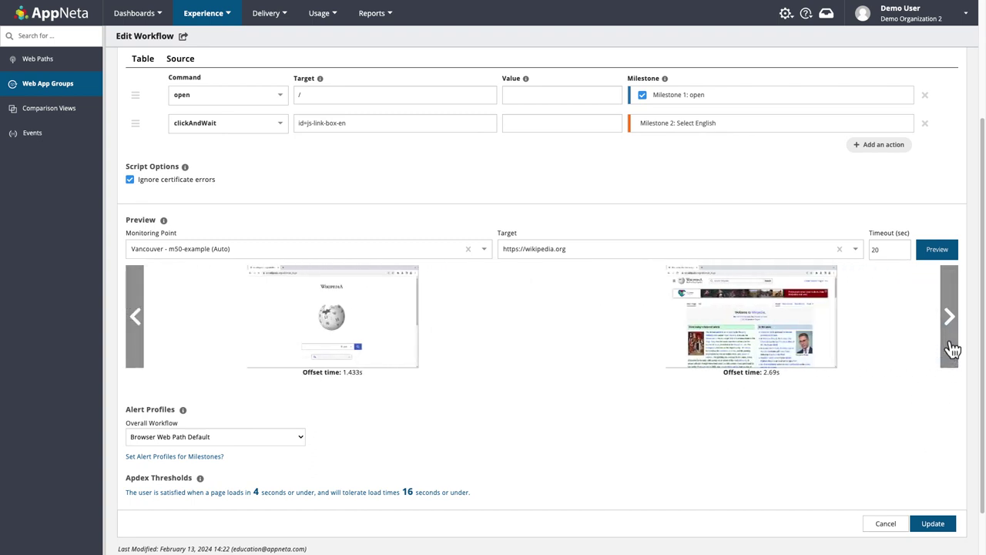
{"action": "left_click", "coordinate": [951, 351]}
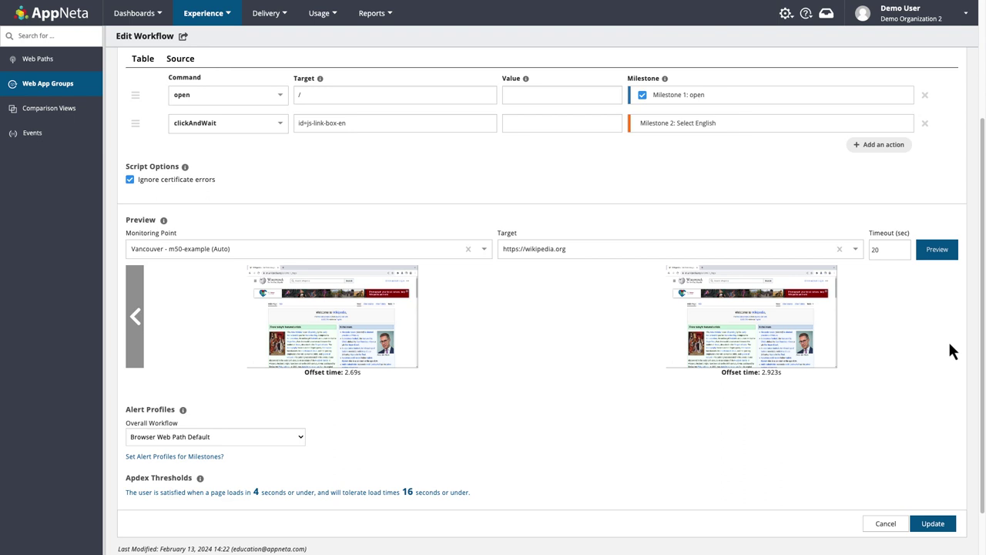
Step: Add a third action to the workflow script with the clickAndWait command
{"action": "scroll", "coordinate": [949, 344], "scroll_direction": "up", "scroll_amount": 4}
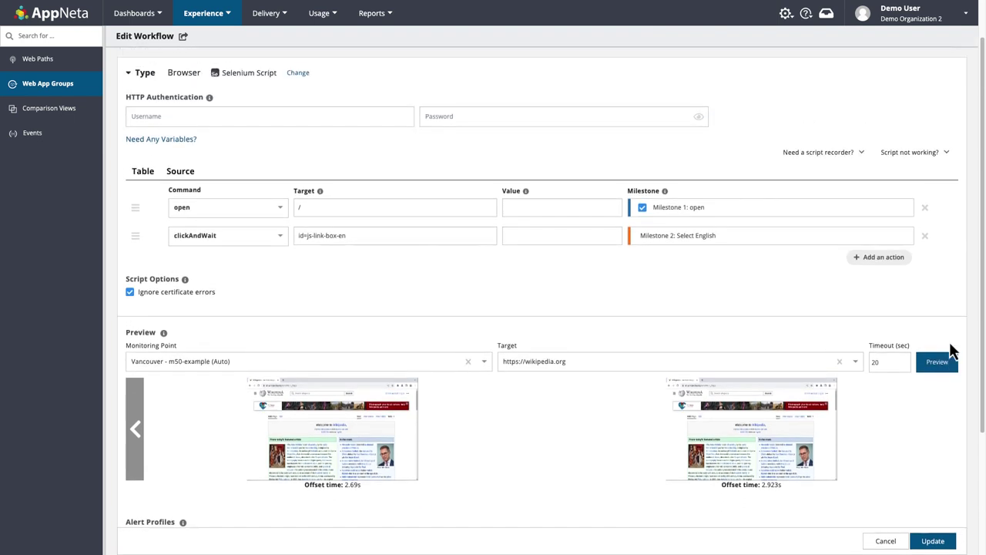
{"action": "left_click", "coordinate": [892, 308]}
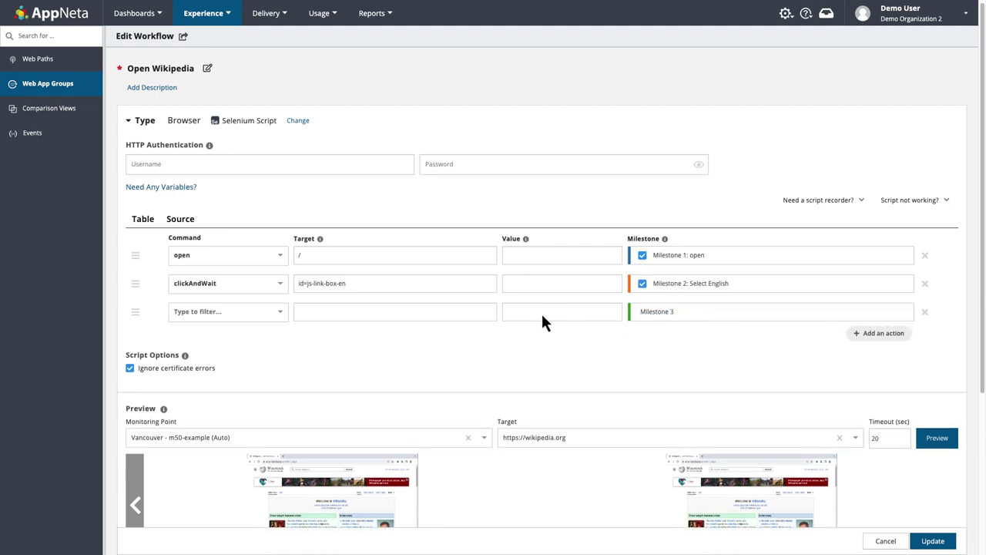
{"action": "left_click", "coordinate": [273, 315]}
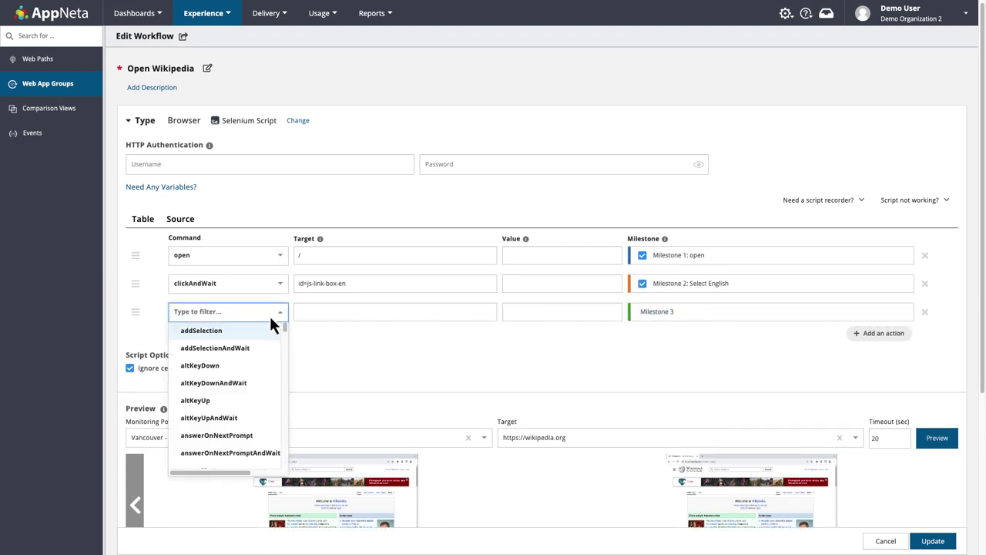
{"action": "type", "text": "click"}
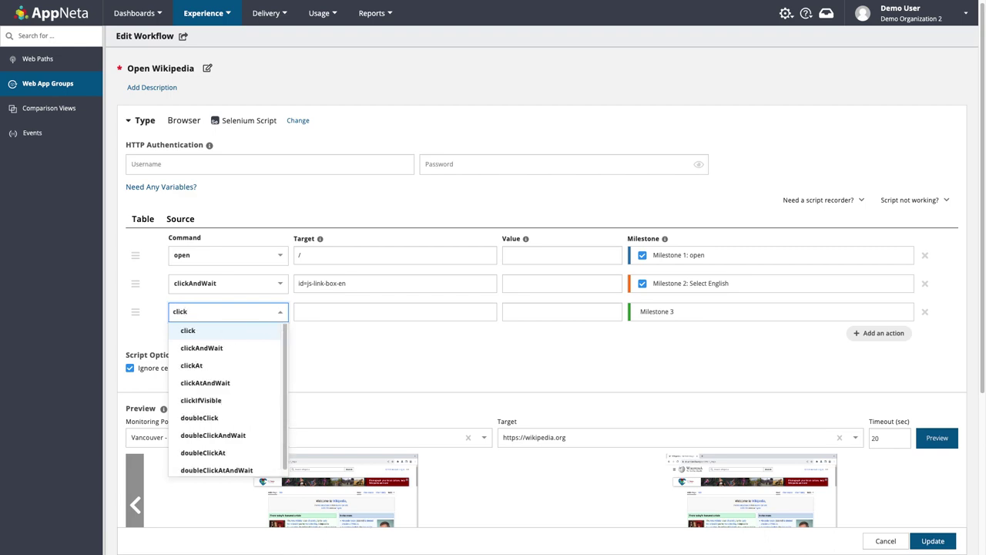
{"action": "left_click", "coordinate": [251, 346]}
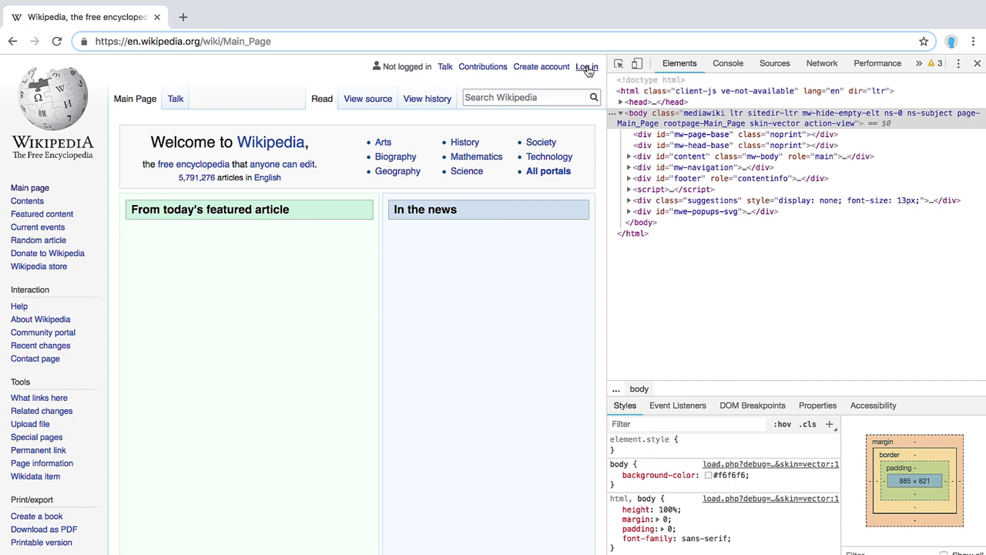
Step: Inspect the Log in link on Wikipedia's main page for its id, and set the third action's target in AppNeta to id=pt-login-2
{"action": "right_click", "coordinate": [587, 69]}
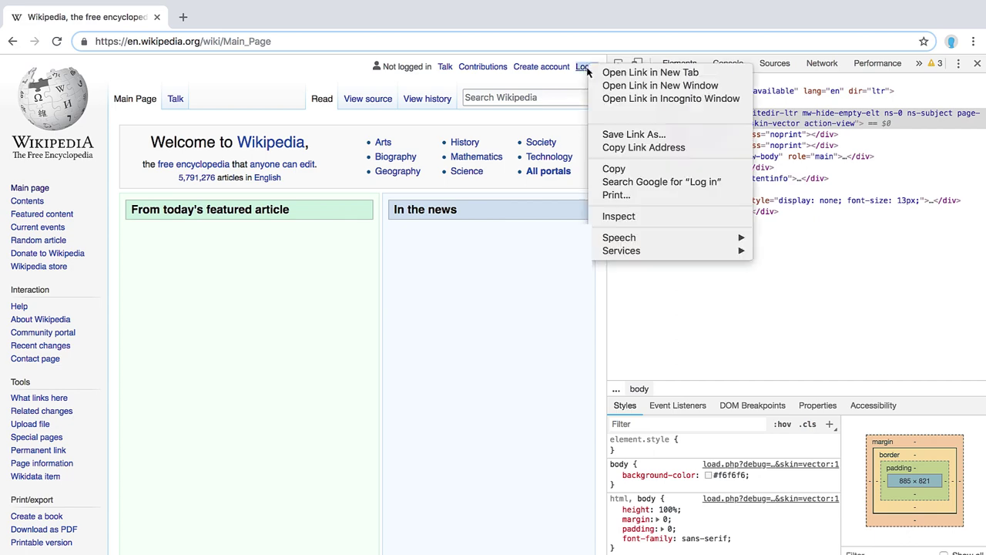
{"action": "left_click", "coordinate": [626, 216]}
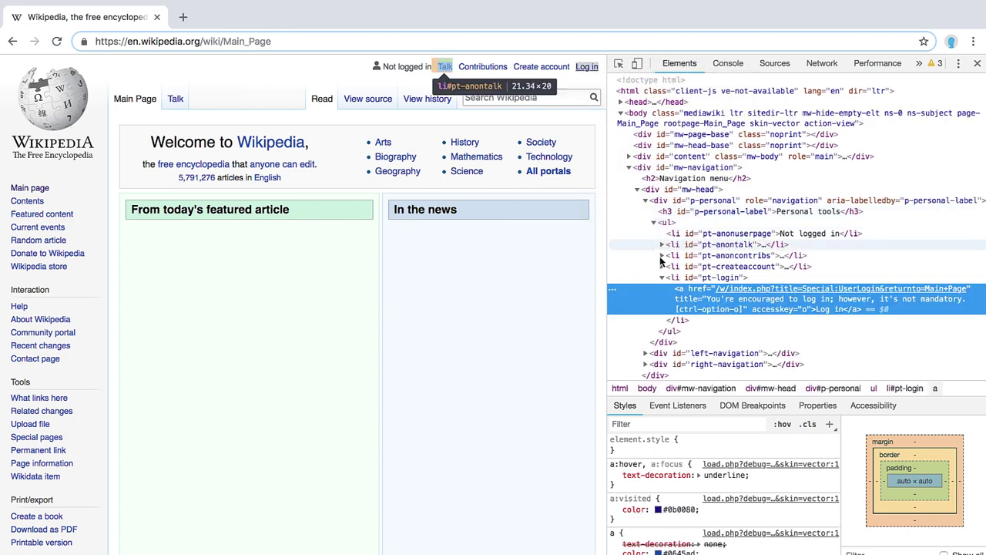
{"action": "left_click", "coordinate": [708, 282]}
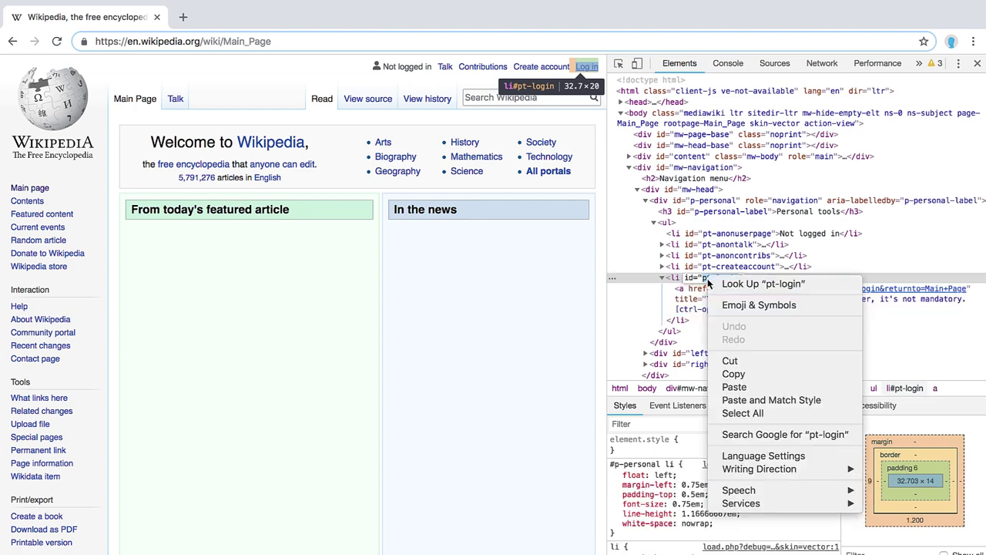
{"action": "left_click", "coordinate": [734, 375]}
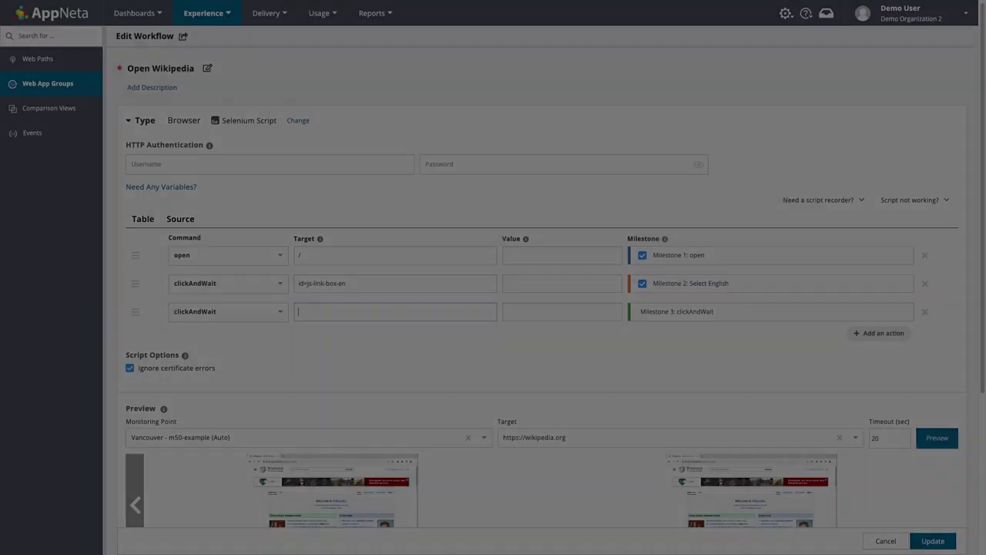
{"action": "type", "text": "id=pt-login-2"}
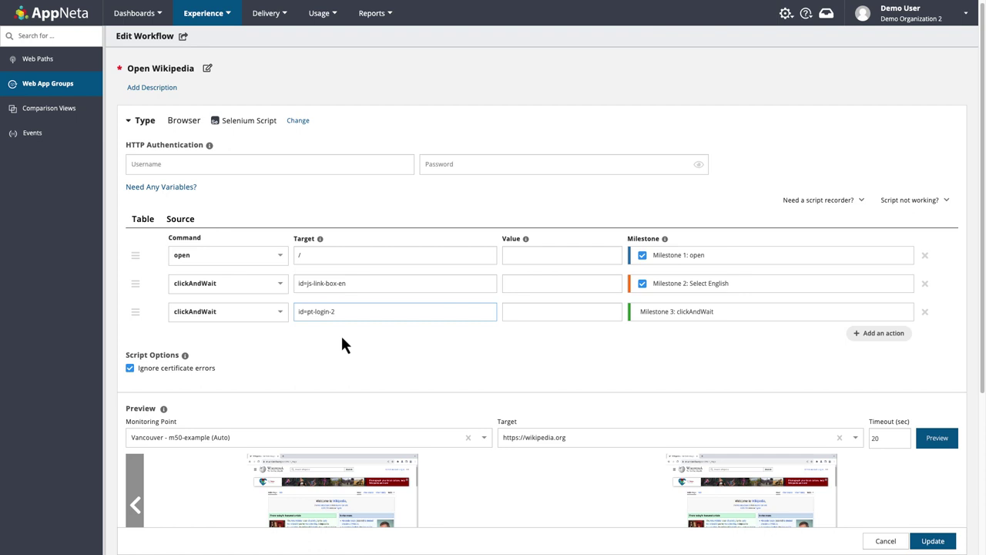
Step: Rename the third action's milestone to Click Login Button
{"action": "left_click", "coordinate": [679, 313]}
{"action": "left_click_drag", "start_coordinate": [674, 312], "coordinate": [717, 313]}
{"action": "type", "text": "Click Login Button"}
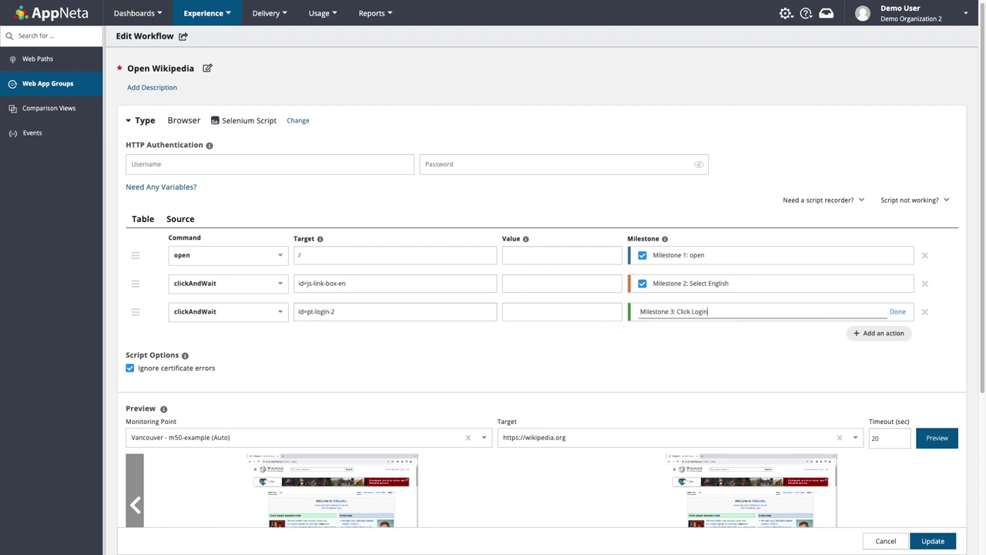
{"action": "key", "text": "Return"}
Step: Rerun the script preview, go to its last screenshot, view it enlarged and close it
{"action": "scroll", "coordinate": [782, 356], "scroll_direction": "down", "scroll_amount": 2}
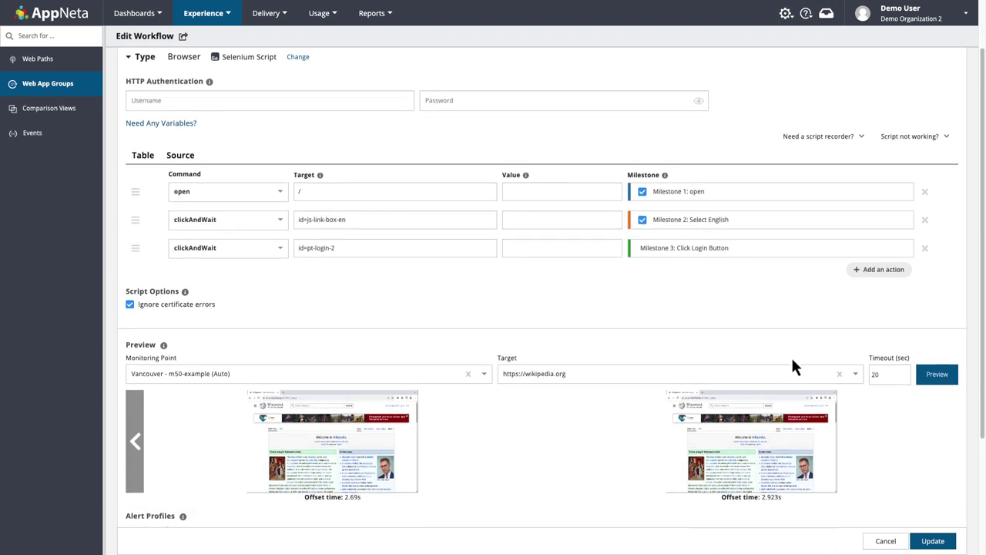
{"action": "left_click", "coordinate": [929, 375]}
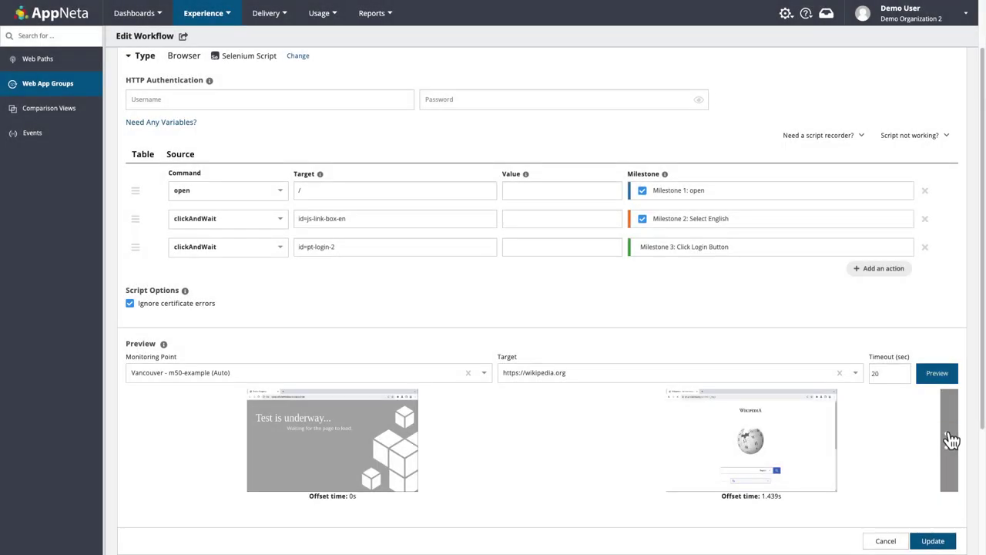
{"action": "left_click", "coordinate": [950, 440]}
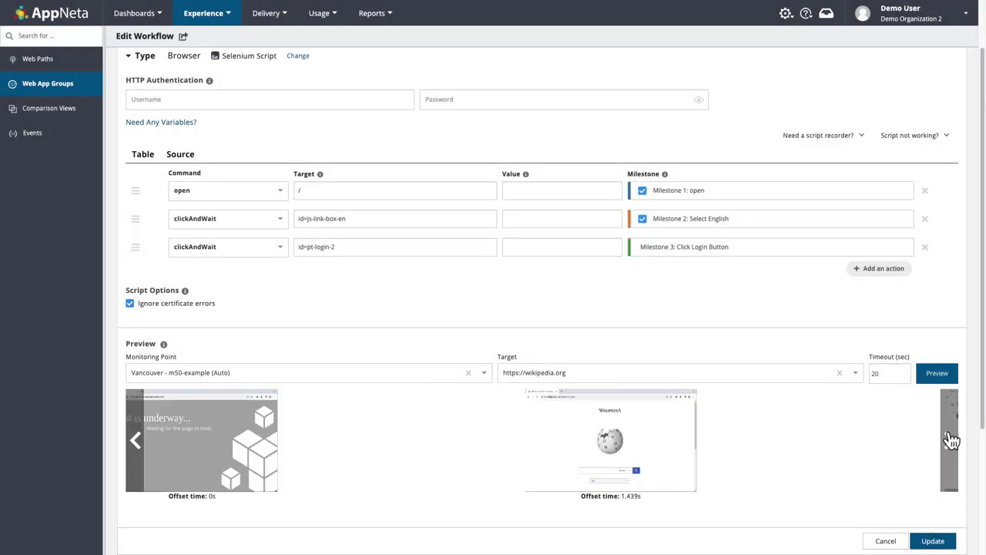
{"action": "left_click", "coordinate": [950, 439]}
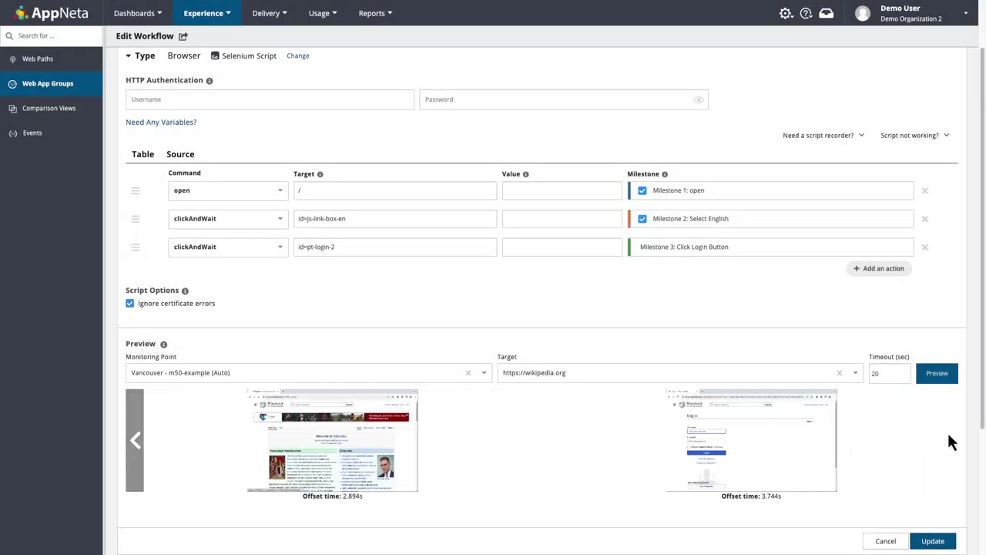
{"action": "left_click", "coordinate": [757, 462]}
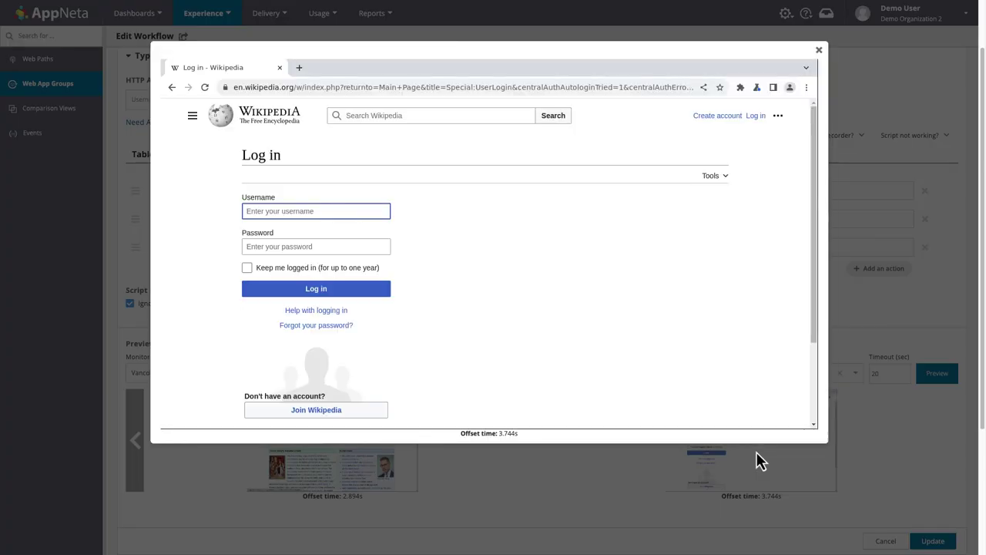
{"action": "left_click", "coordinate": [818, 49]}
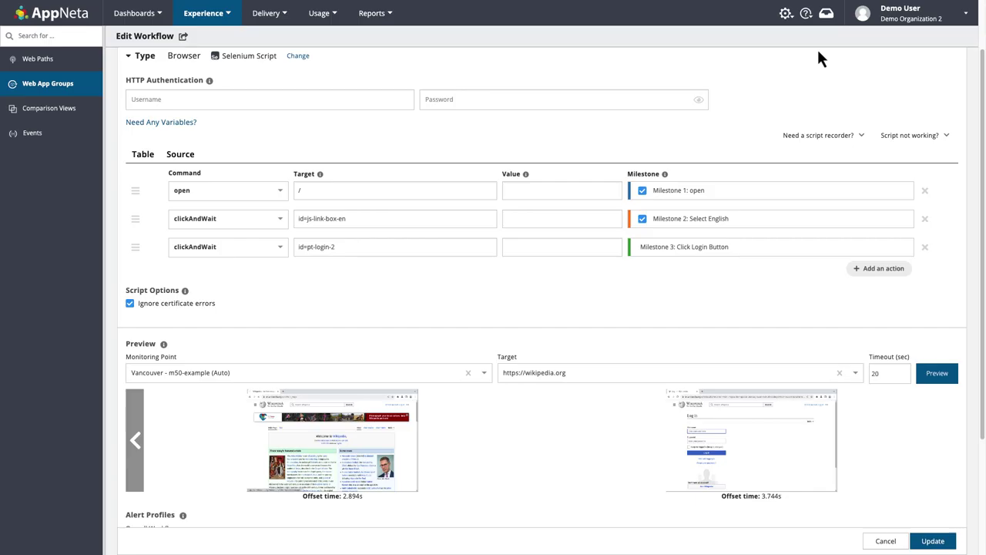
Step: Add a fourth action to the workflow script with the type command
{"action": "left_click", "coordinate": [871, 270]}
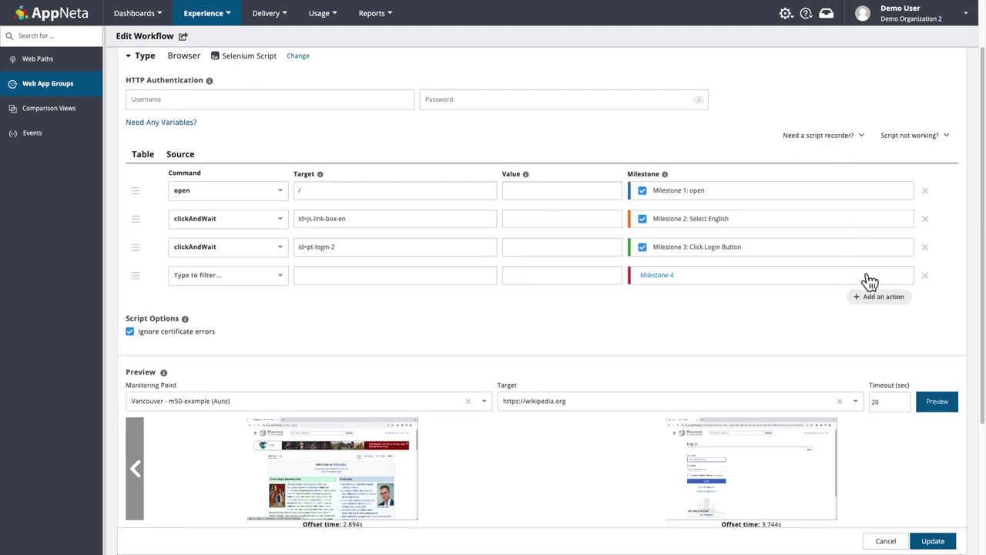
{"action": "left_click", "coordinate": [281, 278]}
{"action": "type", "text": "type"}
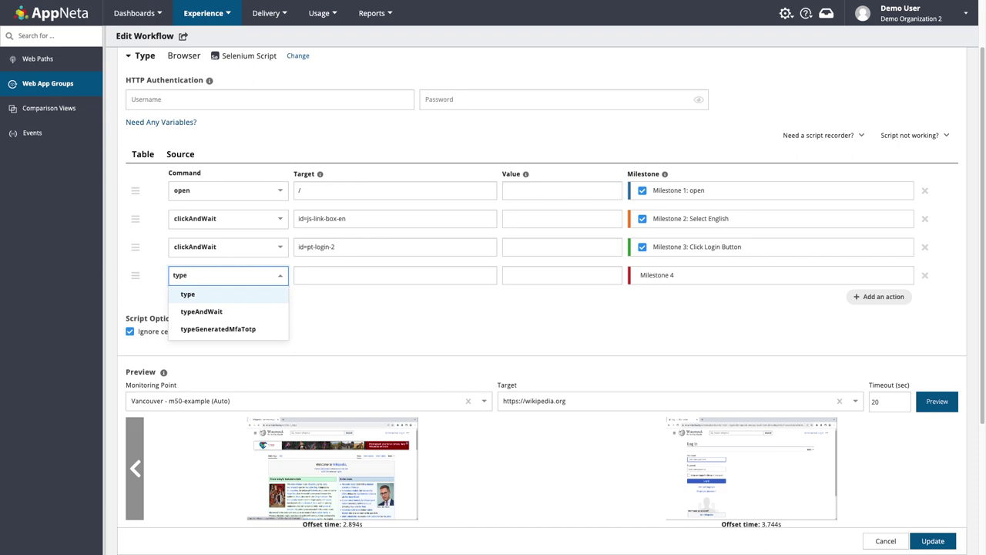
{"action": "left_click", "coordinate": [283, 295]}
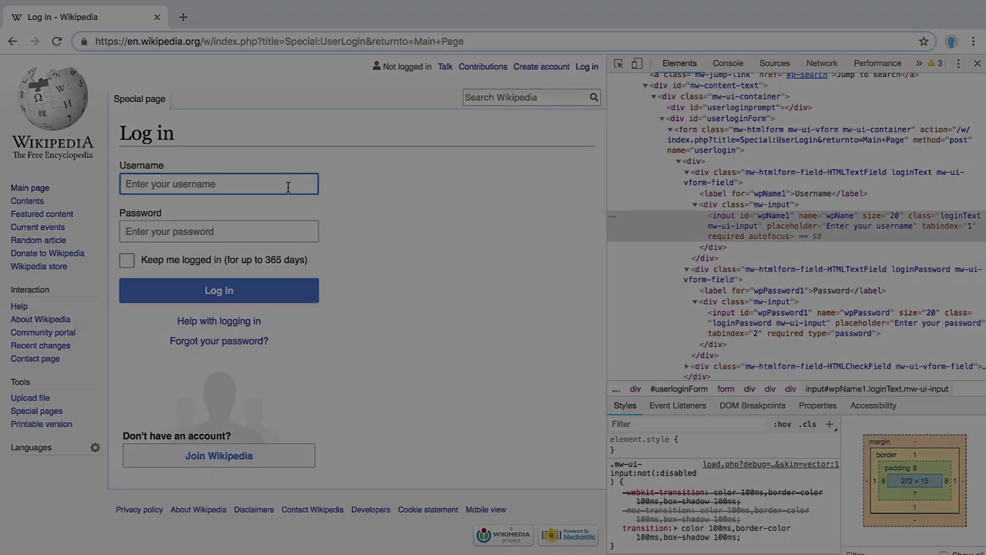
Step: Inspect the Username field on Wikipedia's log-in page for its id, and set the fourth action's target to id=wpName1 and value to MyUserName
{"action": "right_click", "coordinate": [289, 190]}
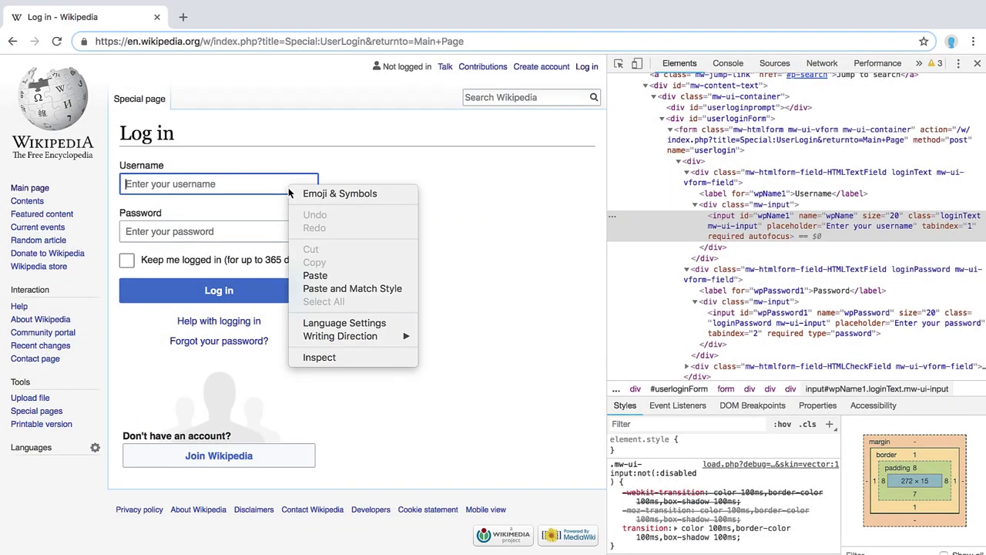
{"action": "left_click", "coordinate": [317, 356]}
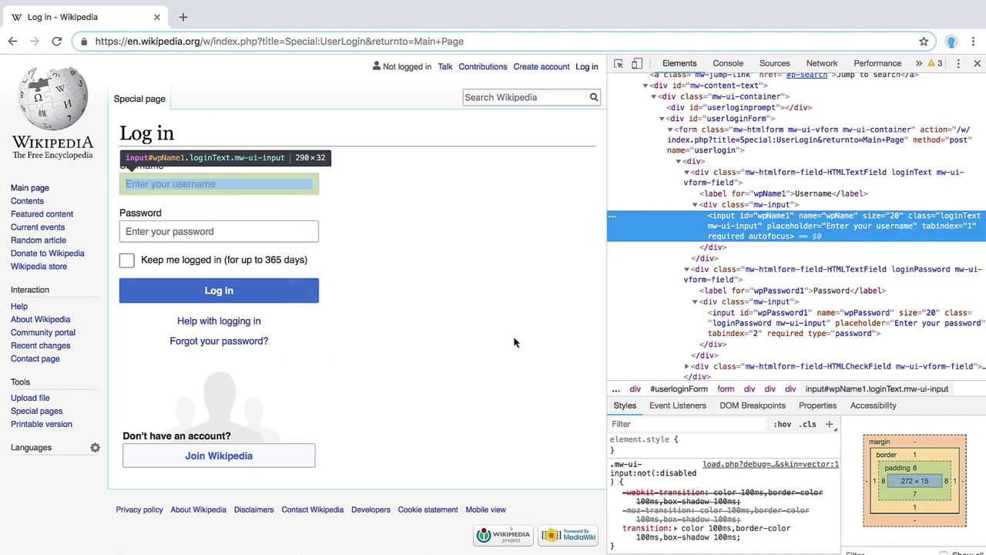
{"action": "double_click", "coordinate": [778, 216]}
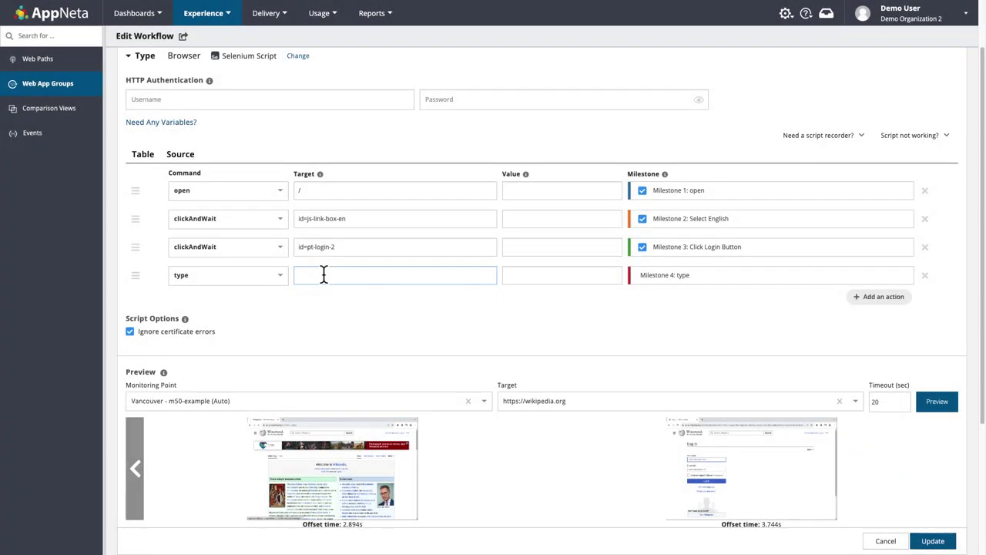
{"action": "key", "text": "ctrl+v"}
{"action": "left_click", "coordinate": [529, 279]}
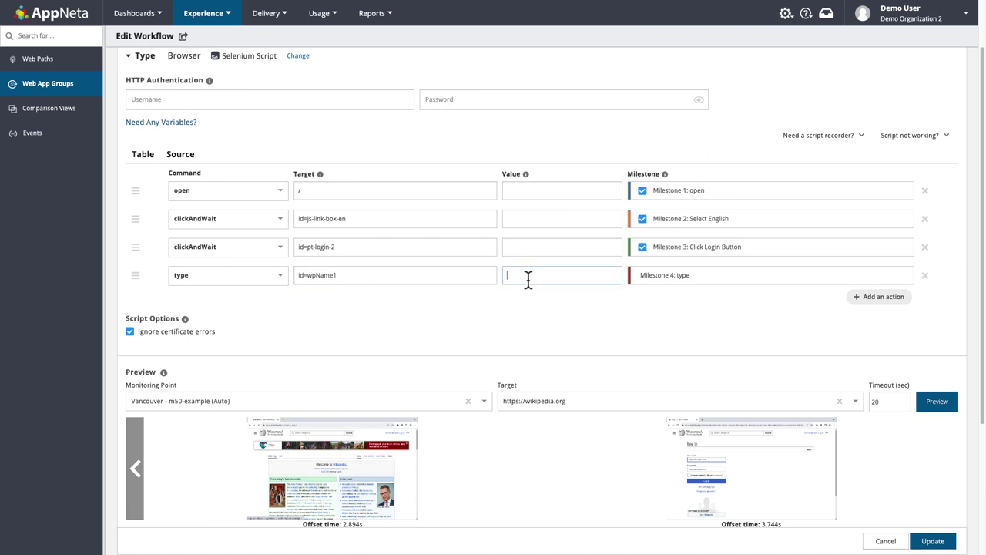
{"action": "type", "text": "MyUserName"}
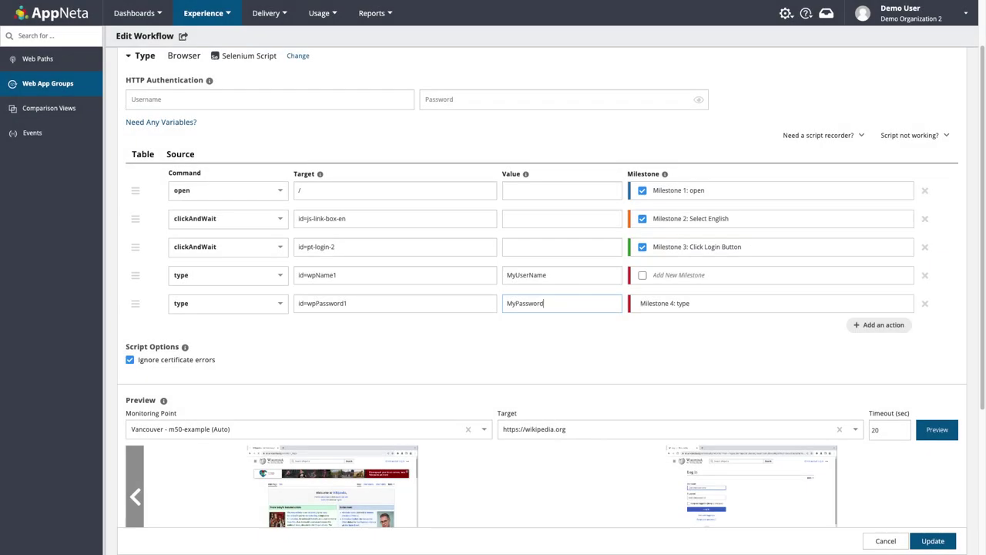
Step: Clear the plain-text password from the fifth action's value
{"action": "key", "text": "BackSpace"}
{"action": "key", "text": "BackSpace"}
{"action": "key", "text": "BackSpace"}
{"action": "key", "text": "BackSpace"}
{"action": "key", "text": "BackSpace"}
{"action": "key", "text": "BackSpace"}
{"action": "key", "text": "BackSpace"}
{"action": "key", "text": "BackSpace"}
{"action": "key", "text": "BackSpace"}
{"action": "key", "text": "BackSpace"}
Step: Define a workflow variable named UserName with the value MyUserName
{"action": "left_click", "coordinate": [160, 121]}
{"action": "left_click", "coordinate": [190, 146]}
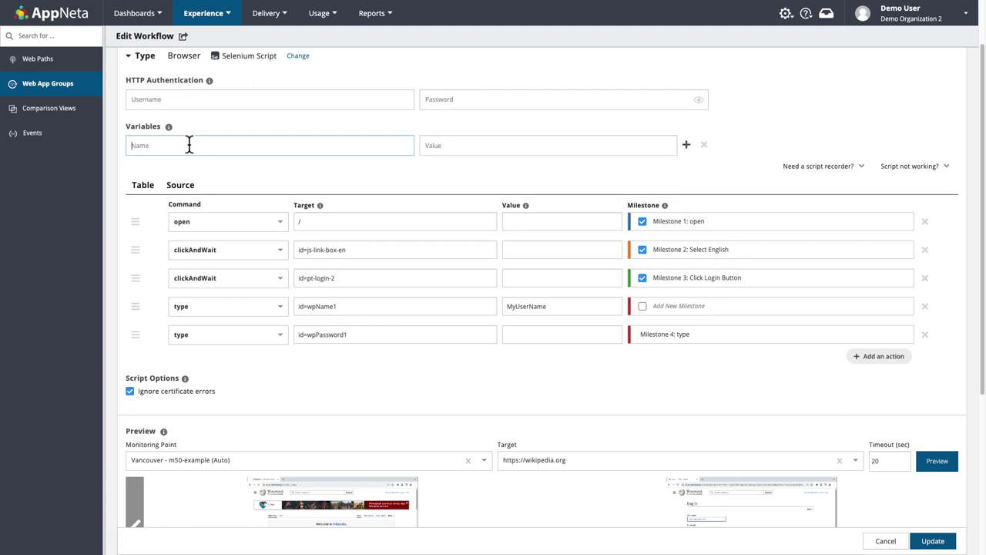
{"action": "type", "text": "UserName"}
{"action": "left_click", "coordinate": [426, 146]}
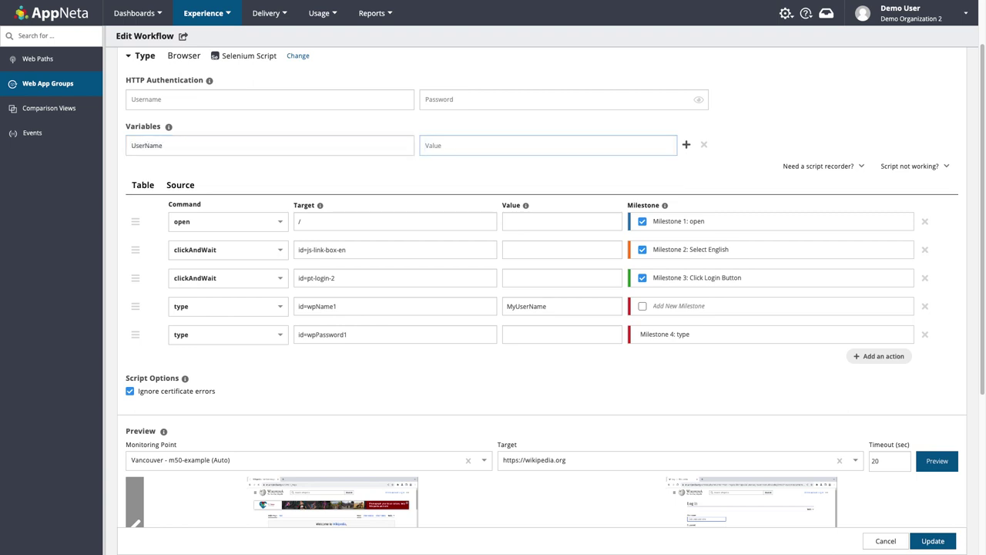
{"action": "type", "text": "MyUserName"}
Step: Add a second workflow variable named Password and enter the account password as its value
{"action": "left_click", "coordinate": [686, 146]}
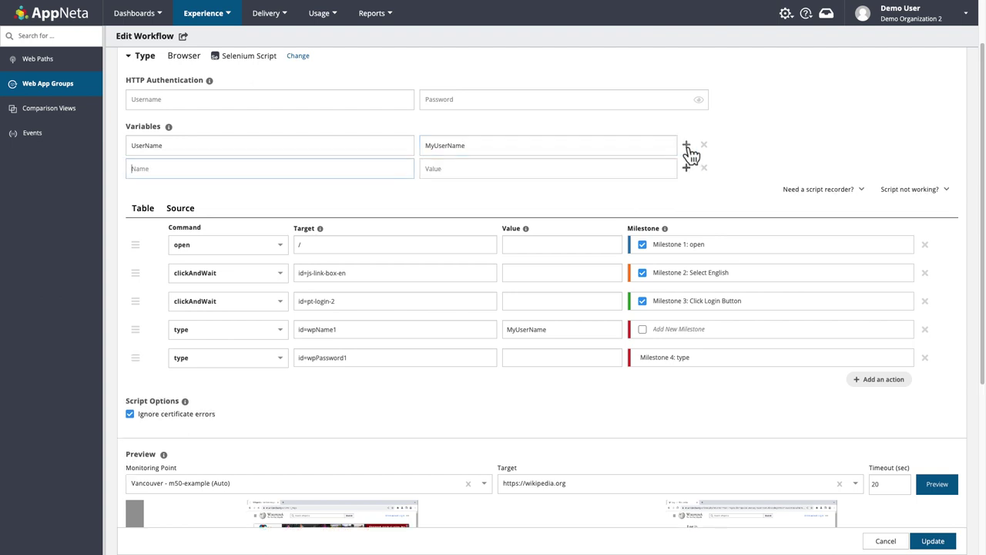
{"action": "type", "text": "Password"}
{"action": "key", "text": "Tab"}
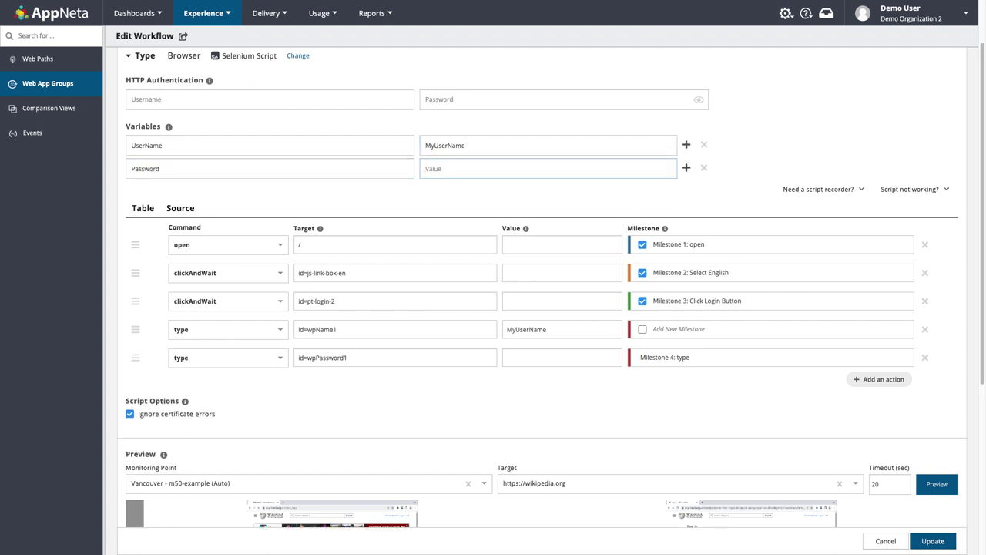
{"action": "type", "text": "MyPassword"}
Step: Set the fourth action's value to ${UserName} and the fifth action's value to ${Password}
{"action": "left_click_drag", "start_coordinate": [552, 329], "coordinate": [484, 326]}
{"action": "key", "text": "BackSpace"}
{"action": "type", "text": "${"}
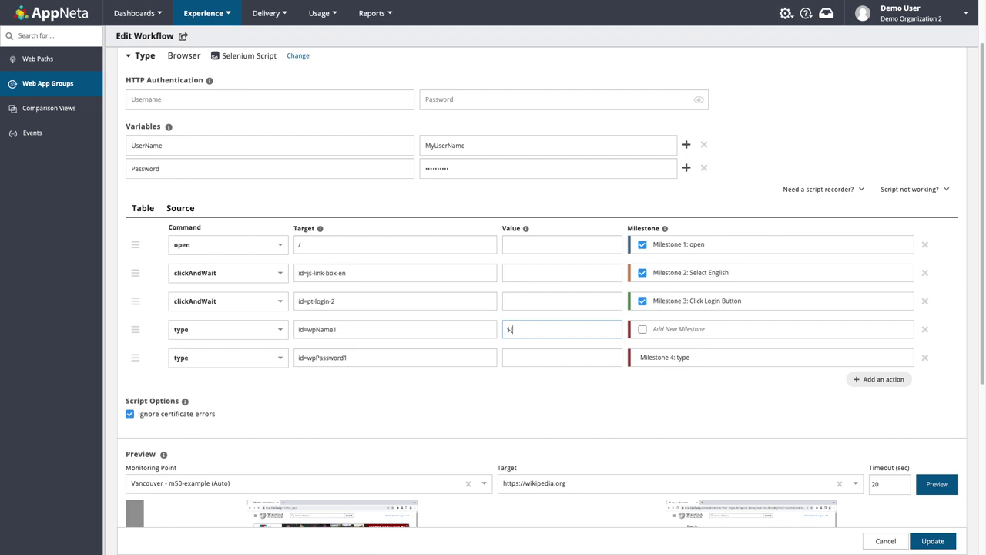
{"action": "type", "text": "UserName}"}
{"action": "left_click", "coordinate": [523, 359]}
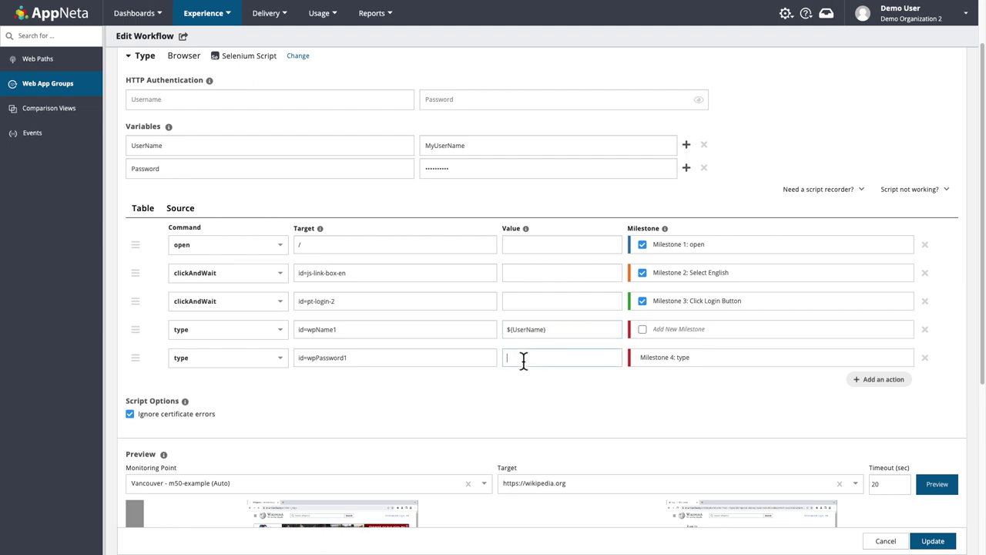
{"action": "type", "text": "${Password"}
{"action": "left_click", "coordinate": [559, 377]}
Step: Rerun the script preview with the variables in place, and check the final log-in page screenshot enlarged before closing it
{"action": "scroll", "coordinate": [559, 378], "scroll_direction": "down", "scroll_amount": 1}
{"action": "scroll", "coordinate": [563, 378], "scroll_direction": "down", "scroll_amount": 4}
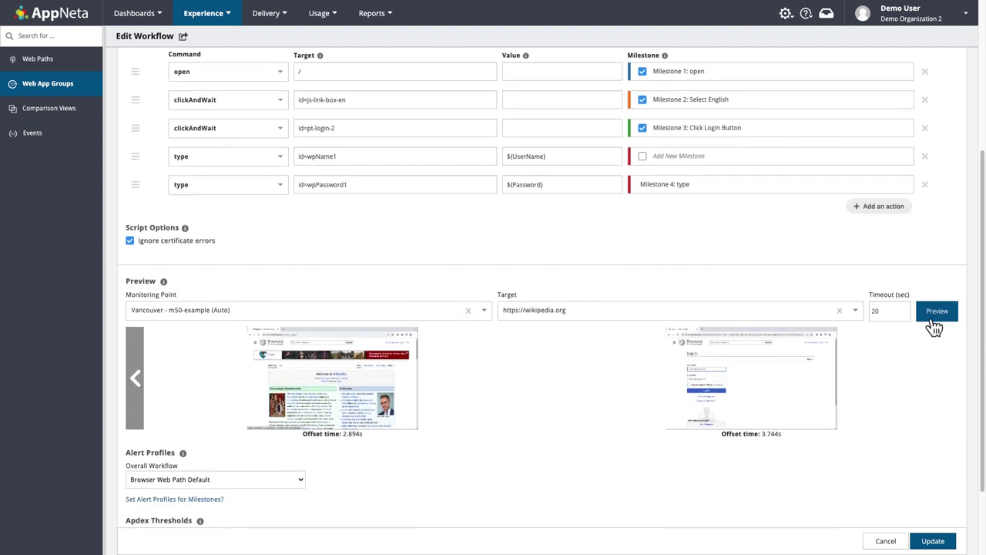
{"action": "left_click", "coordinate": [935, 321]}
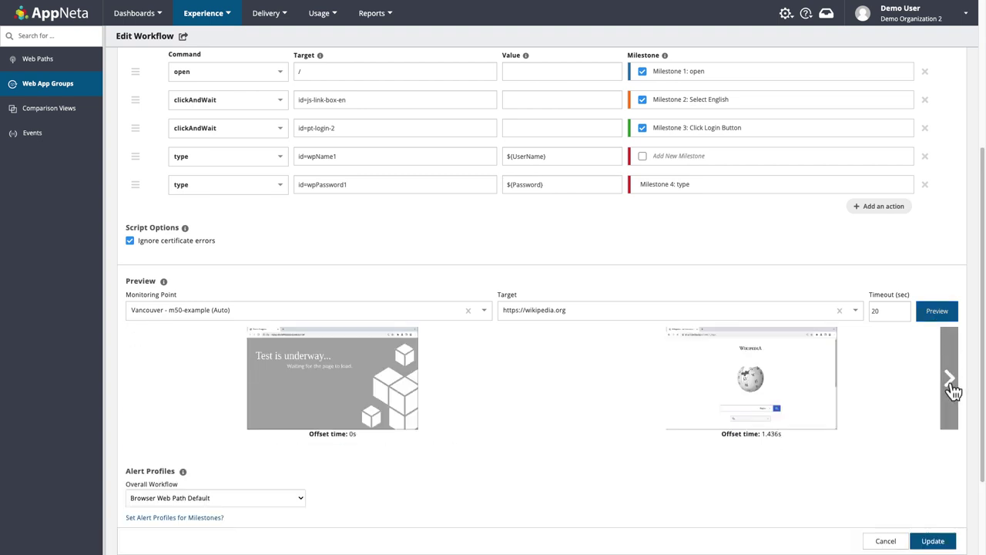
{"action": "left_click", "coordinate": [950, 379]}
{"action": "left_click", "coordinate": [951, 385]}
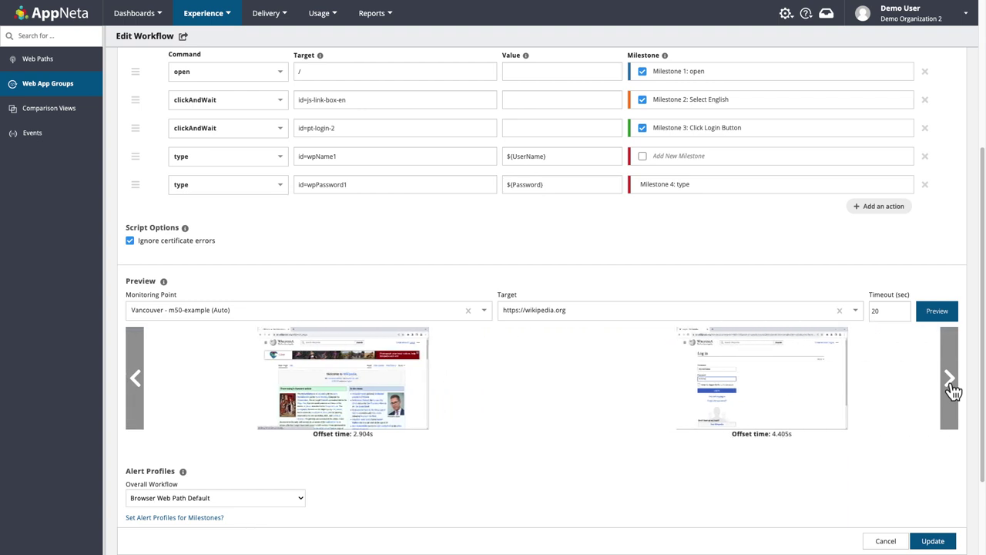
{"action": "left_click", "coordinate": [951, 387]}
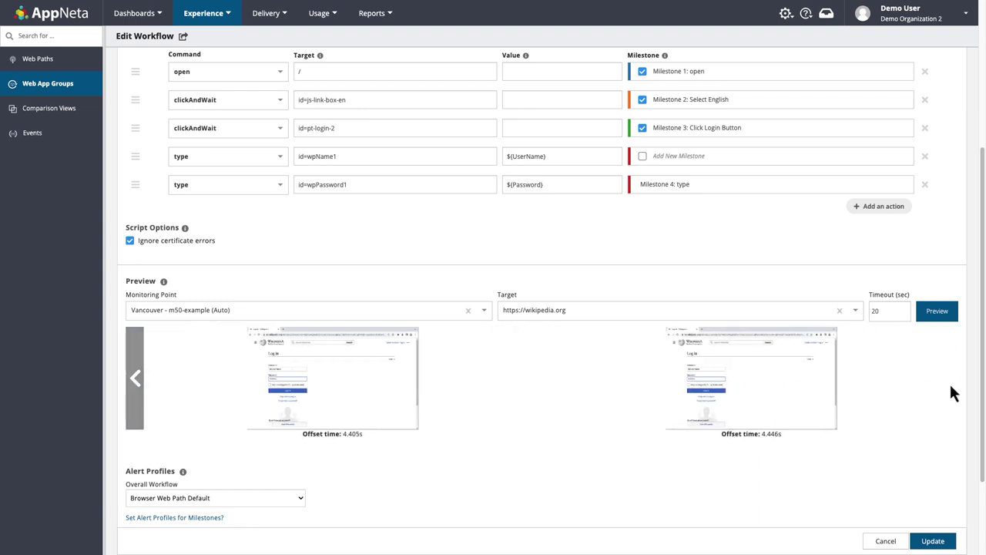
{"action": "left_click", "coordinate": [729, 395]}
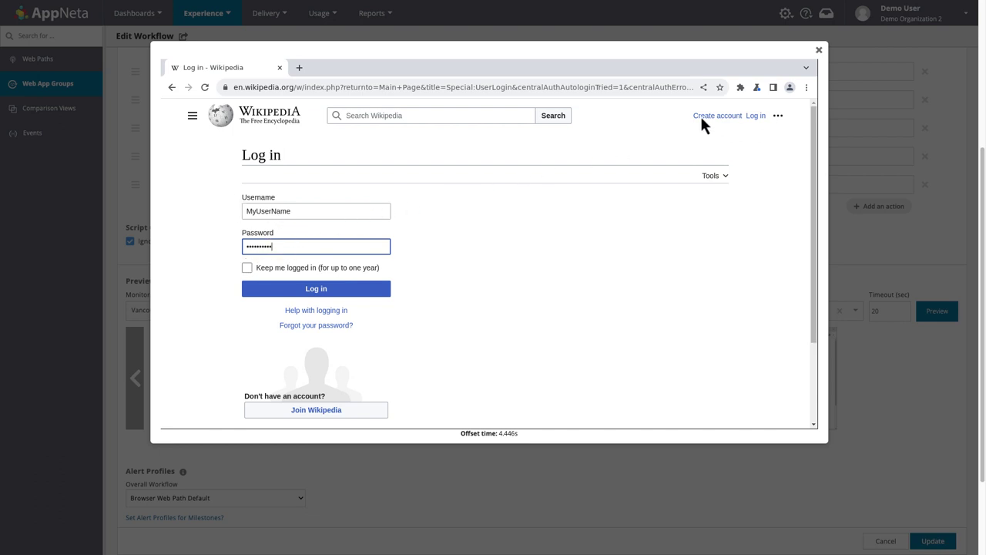
{"action": "left_click", "coordinate": [819, 52]}
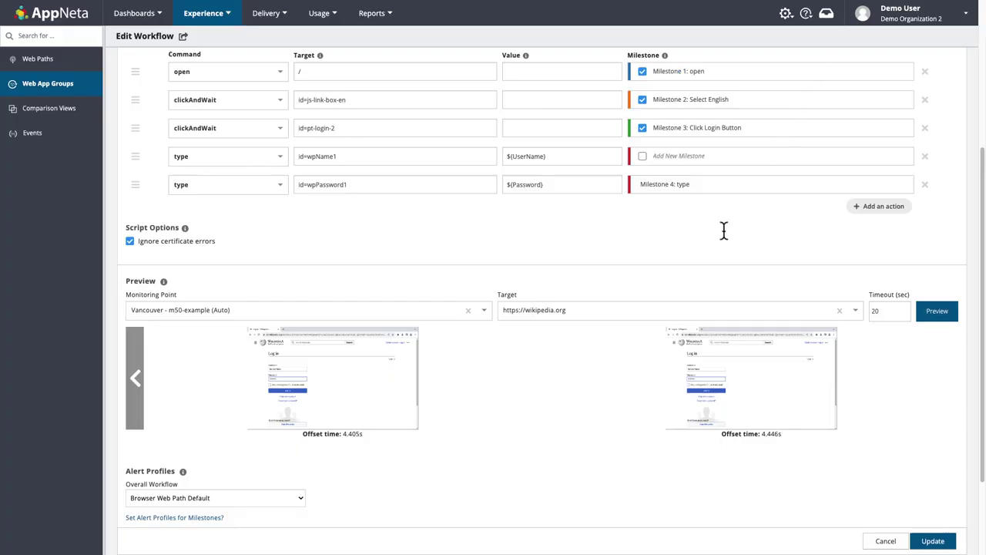
Step: Add a sixth action to the workflow script
{"action": "left_click", "coordinate": [873, 206]}
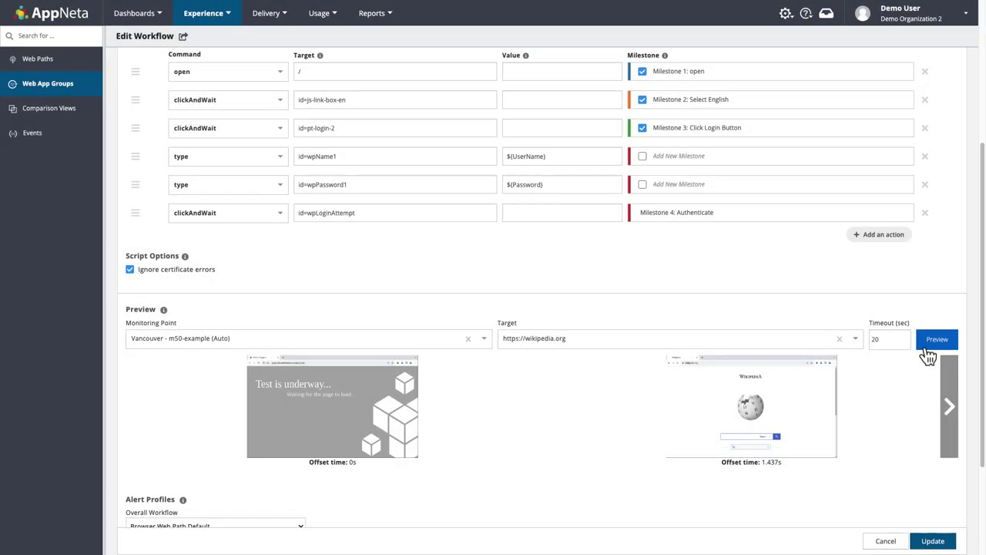
Step: Go through the preview screenshots of the six-action script to the last one, view it enlarged and close it
{"action": "left_click", "coordinate": [950, 397]}
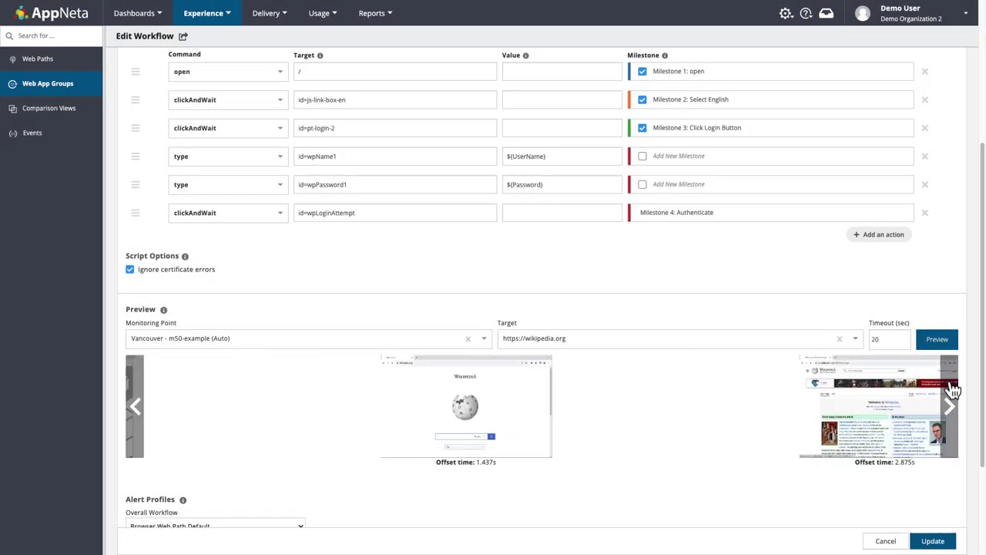
{"action": "left_click", "coordinate": [950, 397]}
{"action": "left_click", "coordinate": [950, 397]}
{"action": "left_click", "coordinate": [950, 395]}
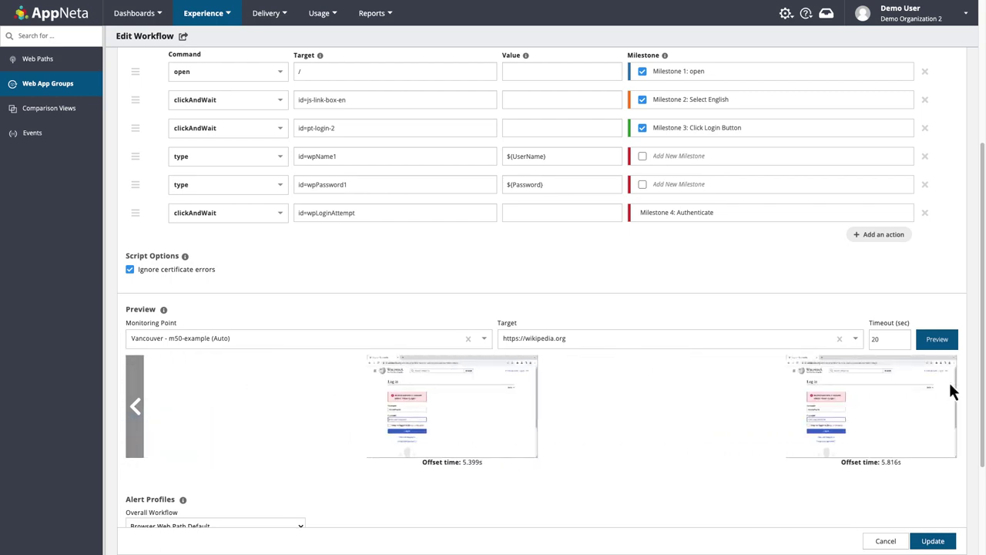
{"action": "left_click", "coordinate": [740, 407]}
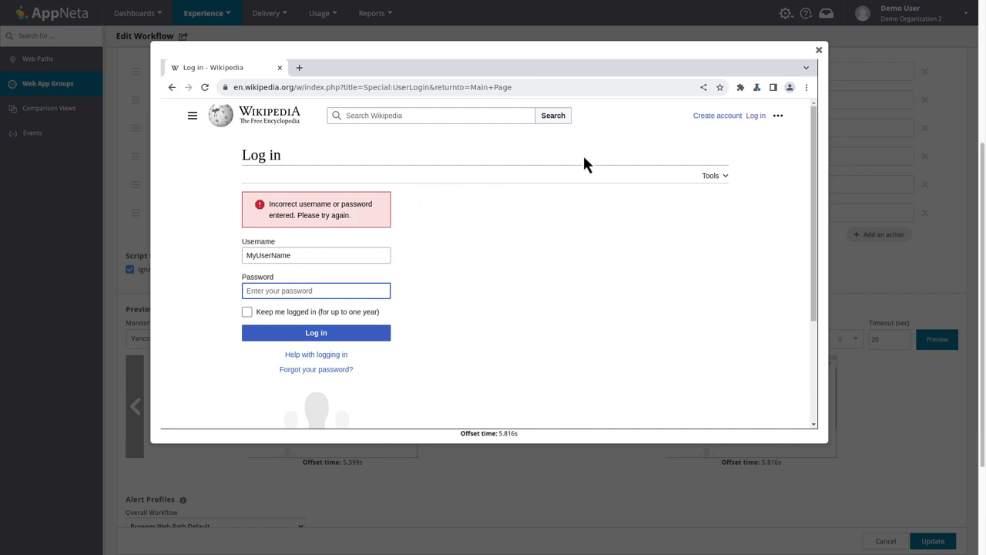
{"action": "left_click", "coordinate": [820, 50]}
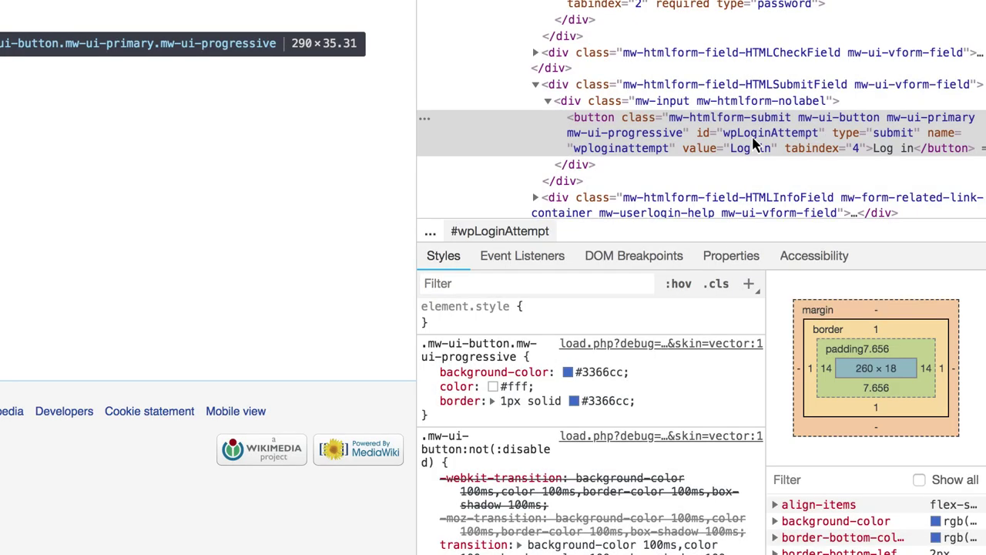
{"action": "right_click", "coordinate": [756, 145]}
{"action": "mouse_move", "coordinate": [782, 242]}
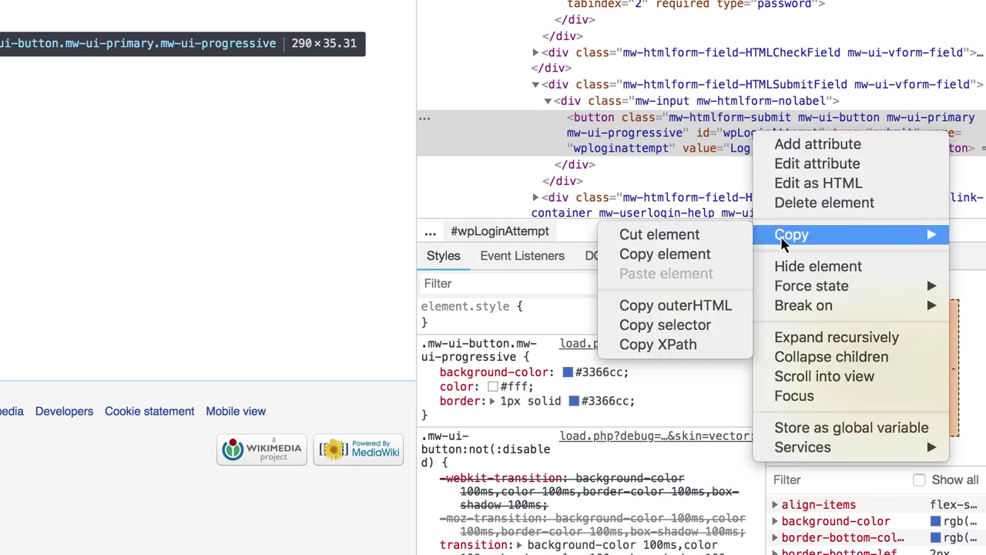
{"action": "left_click", "coordinate": [713, 348]}
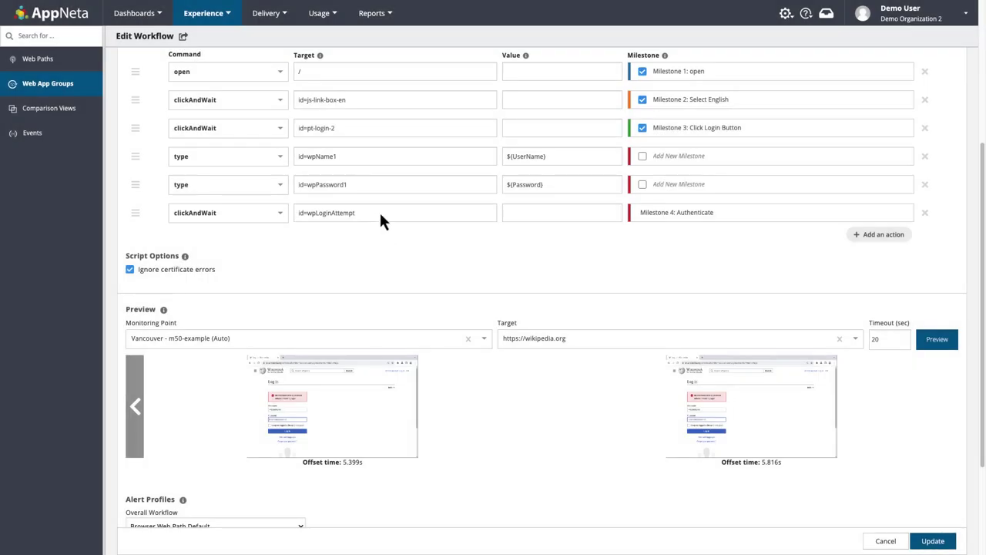
{"action": "left_click_drag", "start_coordinate": [379, 213], "coordinate": [279, 214]}
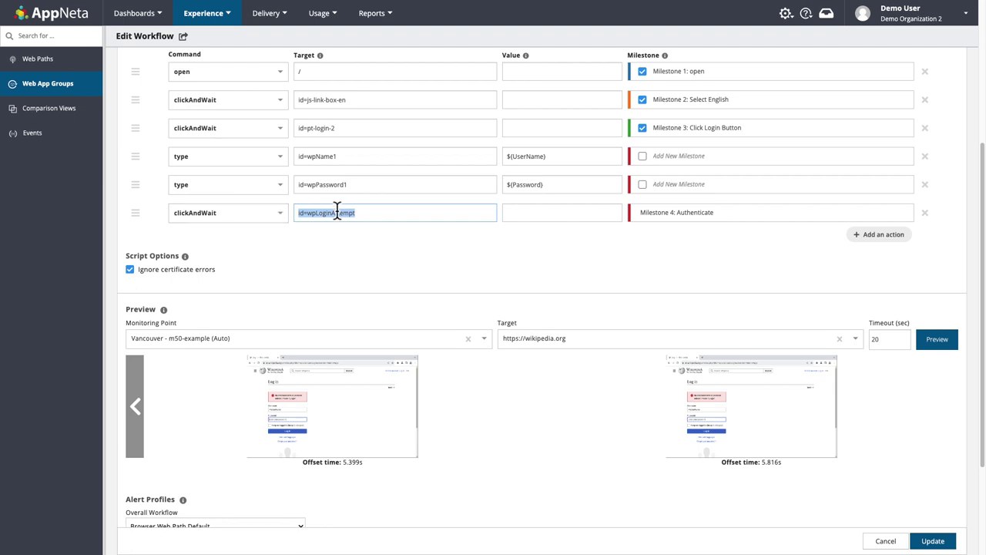
{"action": "key", "text": "ctrl+v"}
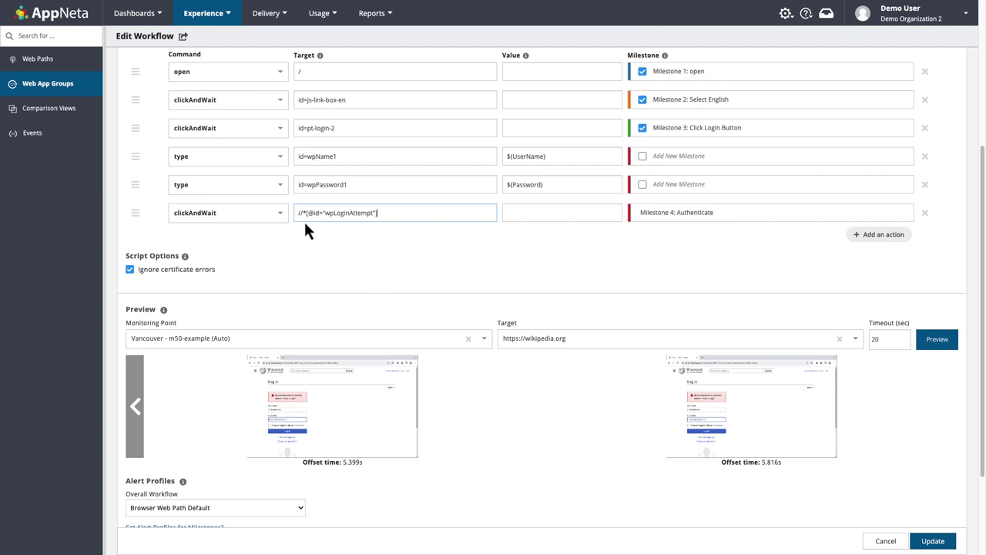
Step: Search the sixth action's available commands for mouseover and verify without choosing one, and view the available help resources
{"action": "left_click", "coordinate": [280, 216]}
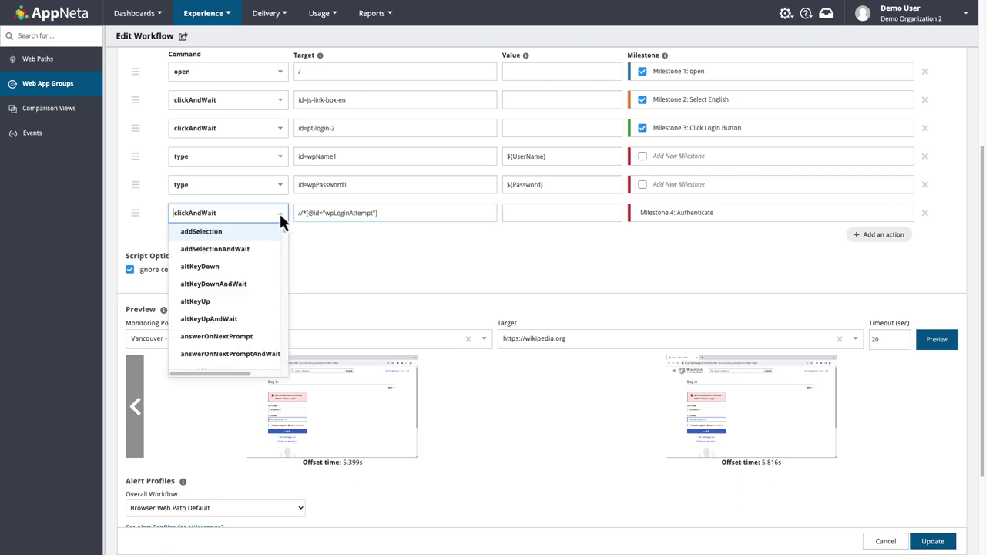
{"action": "type", "text": "mouseover"}
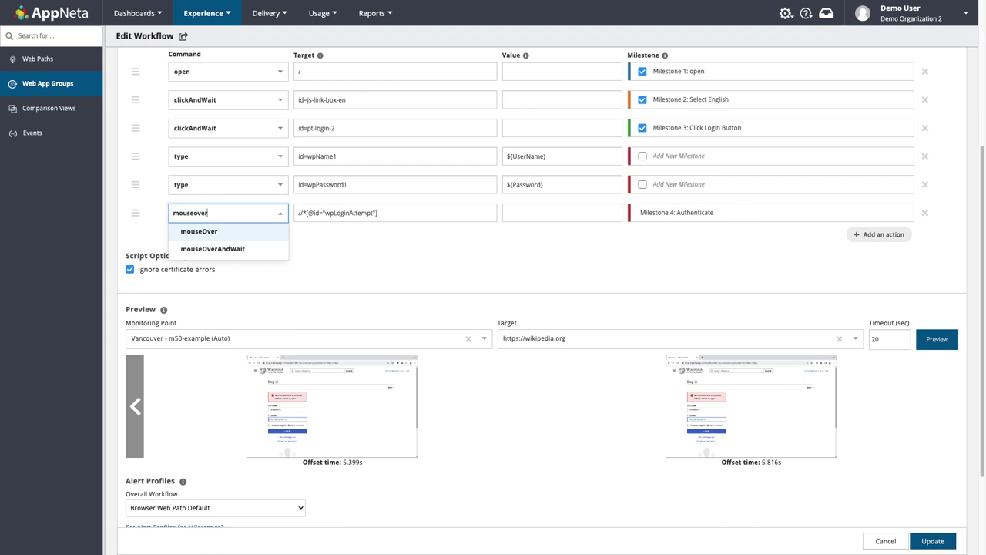
{"action": "key", "text": "ctrl+a"}
{"action": "key", "text": "BackSpace"}
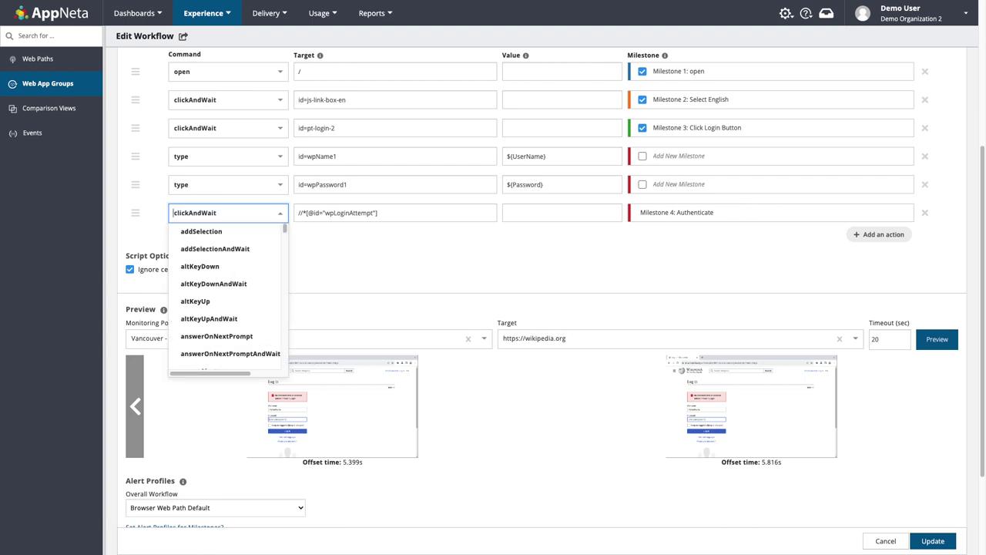
{"action": "type", "text": "erify"}
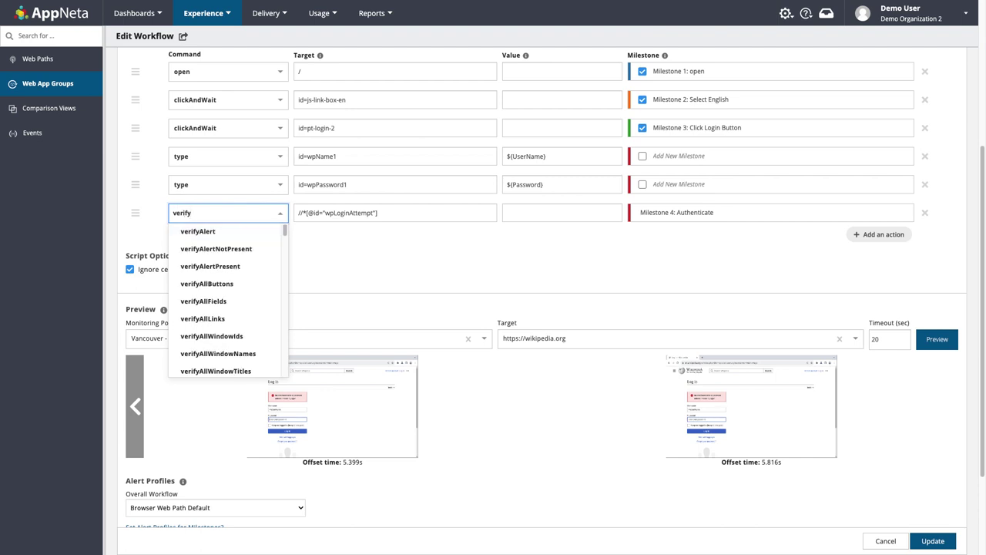
{"action": "key", "text": "BackSpace"}
{"action": "key", "text": "BackSpace"}
{"action": "key", "text": "BackSpace"}
{"action": "key", "text": "BackSpace"}
{"action": "key", "text": "BackSpace"}
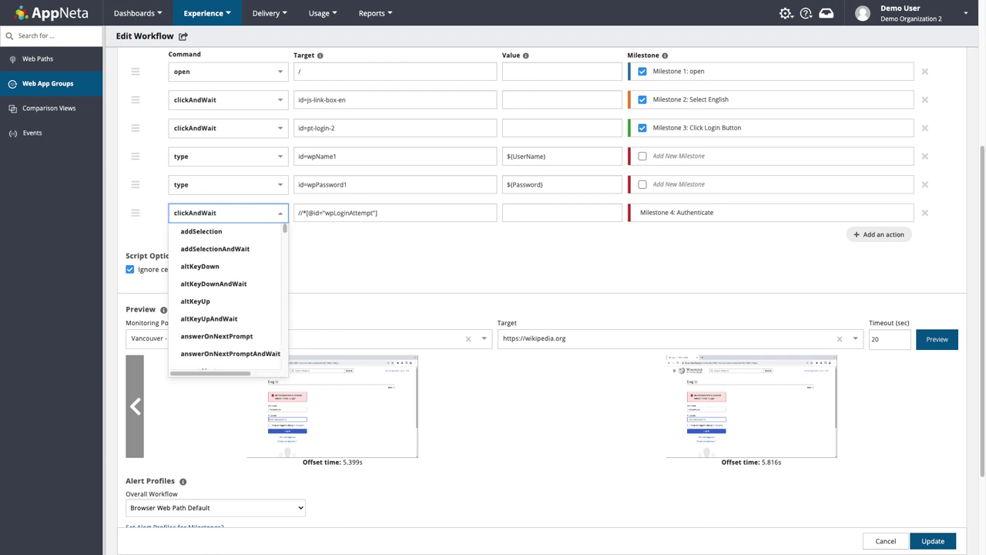
{"action": "left_click", "coordinate": [348, 259]}
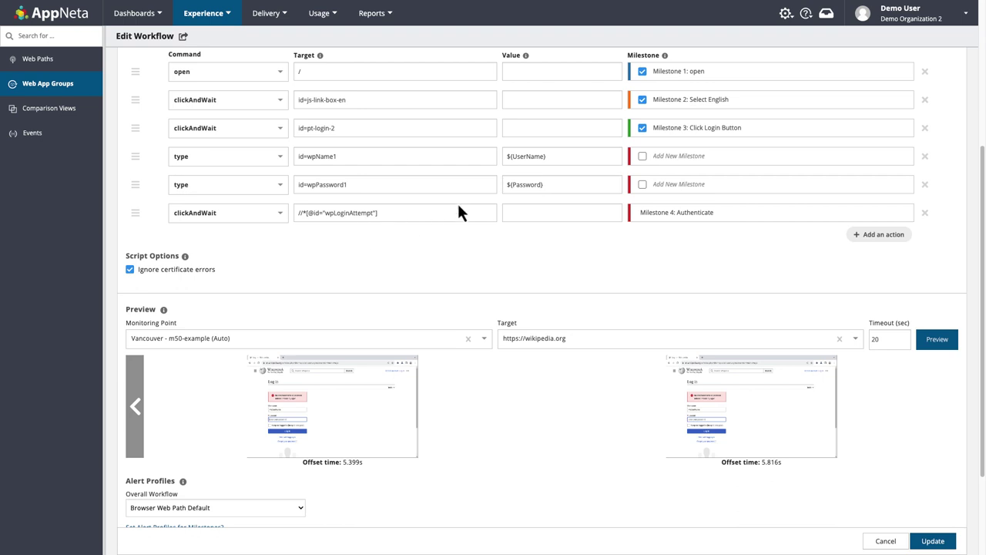
{"action": "left_click", "coordinate": [807, 15]}
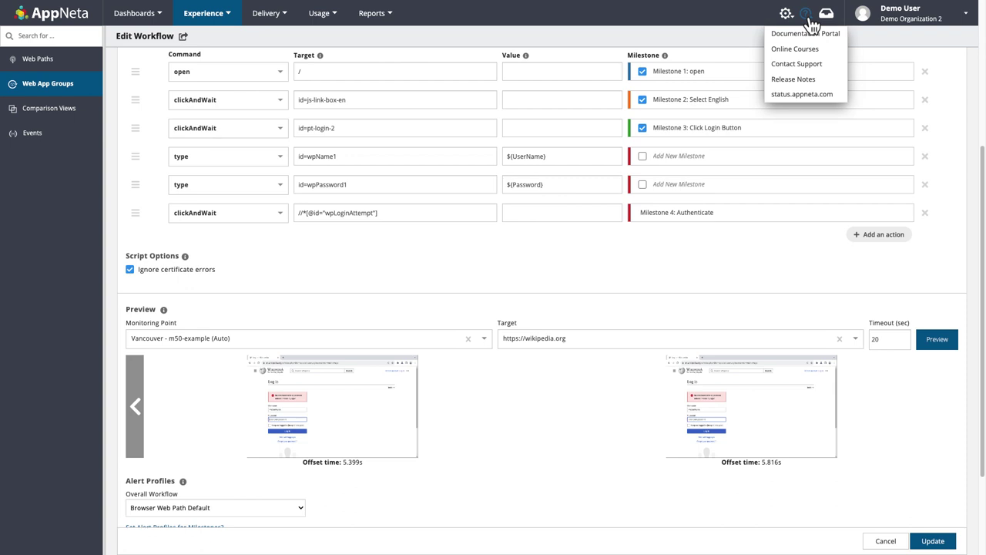
Step: Save the edited workflow and return to the Wikipedia web app group
{"action": "scroll", "coordinate": [897, 51], "scroll_direction": "down", "scroll_amount": 4}
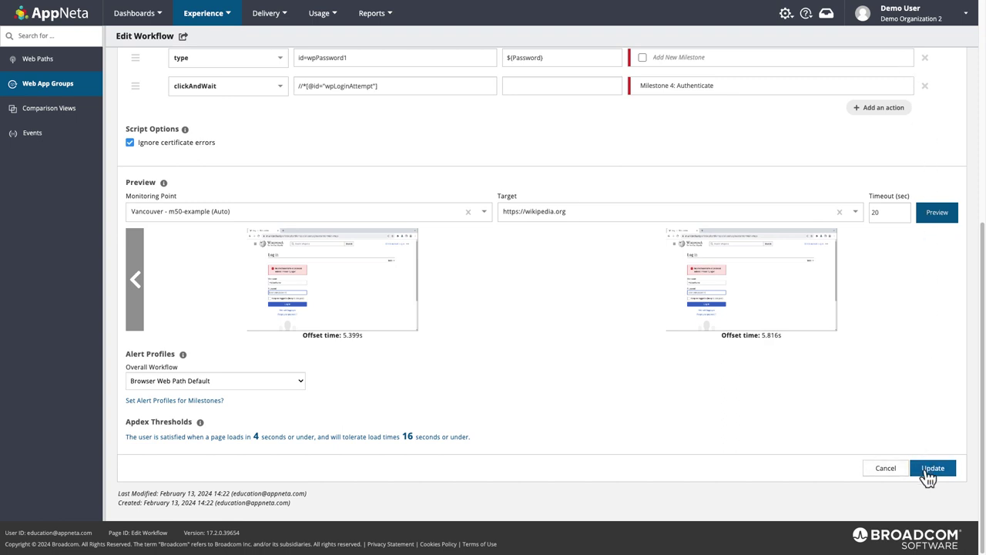
{"action": "left_click", "coordinate": [931, 469]}
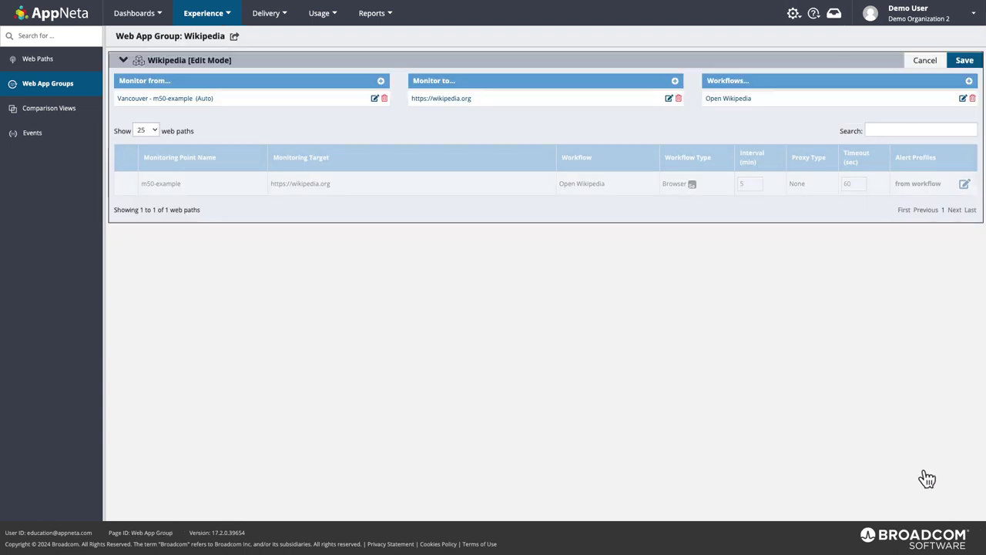